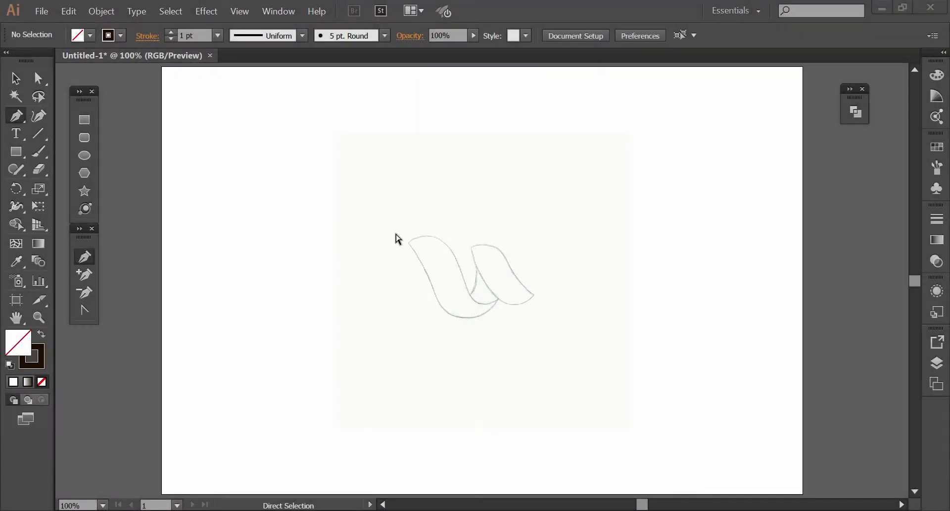
Step: Zoom in on the pencil sketch of the two ribbon shapes and settle at 200%
click(389, 203)
mouse_move(390, 204)
mouse_down()
mouse_move(558, 364)
mouse_move(574, 347)
mouse_up()
key(ctrl+minus)
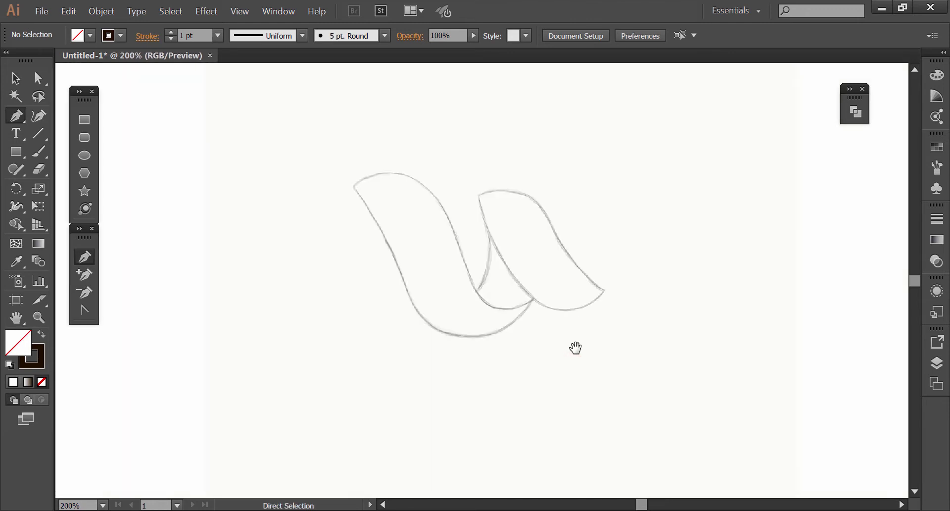
Step: Trace the left ribbon from its top-left tip down the left edge and along the bottom curve
click(352, 187)
drag(398, 268, 411, 315)
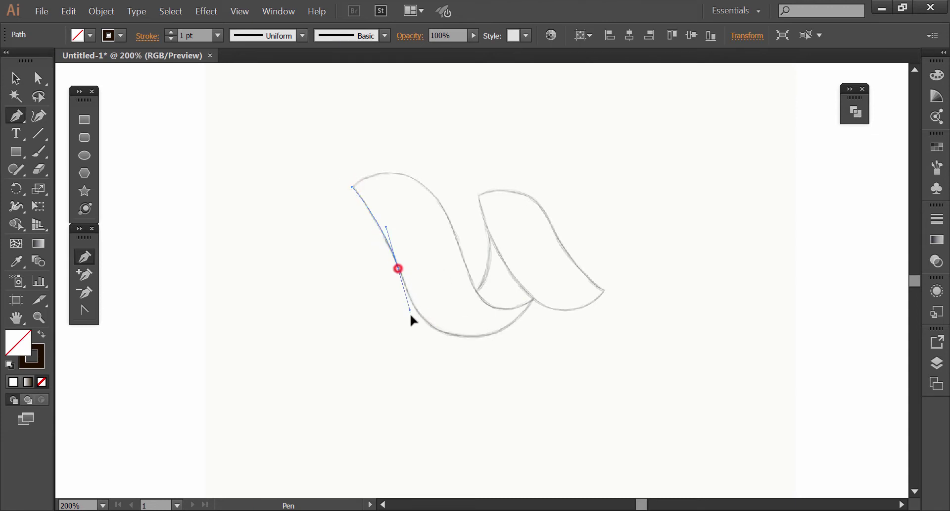
click(398, 268)
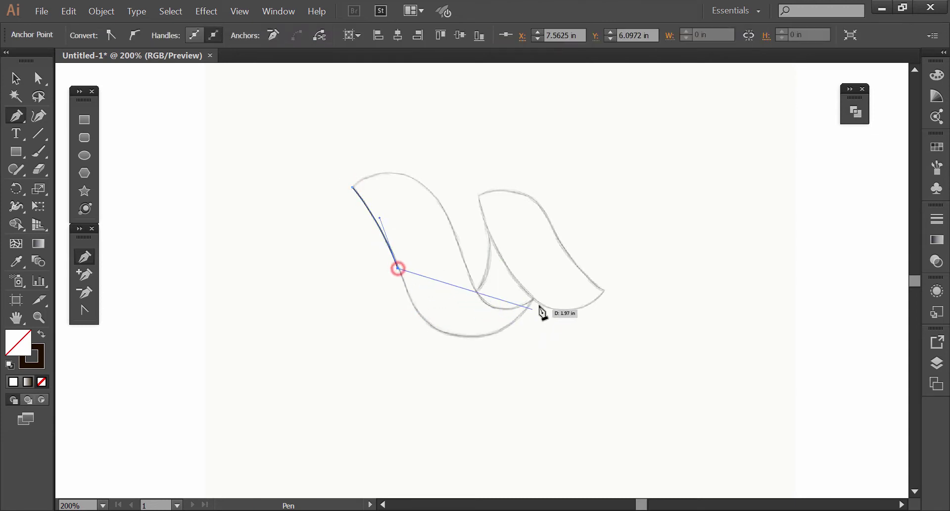
drag(408, 295, 412, 308)
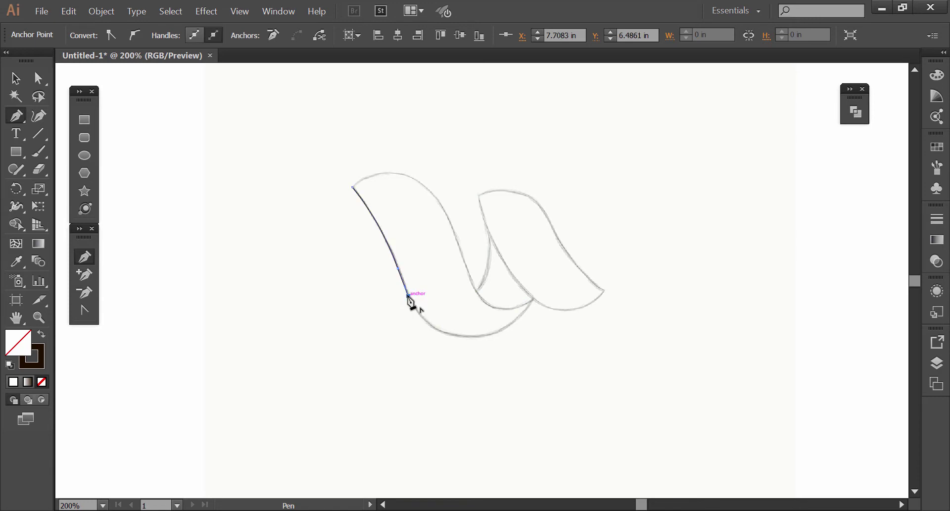
click(409, 296)
mouse_move(533, 300)
mouse_down()
mouse_move(616, 219)
mouse_move(605, 212)
mouse_up()
key(ctrl)
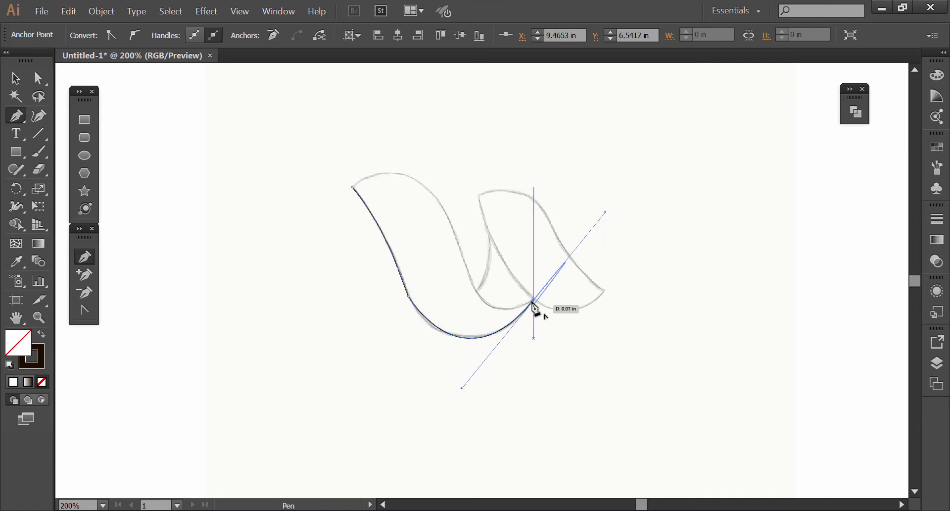
click(533, 300)
Step: Curve the inner edge back up, shape the top arc, and close the left outline
drag(465, 267, 443, 193)
mouse_move(466, 267)
mouse_down()
mouse_move(398, 174)
mouse_move(350, 174)
mouse_up()
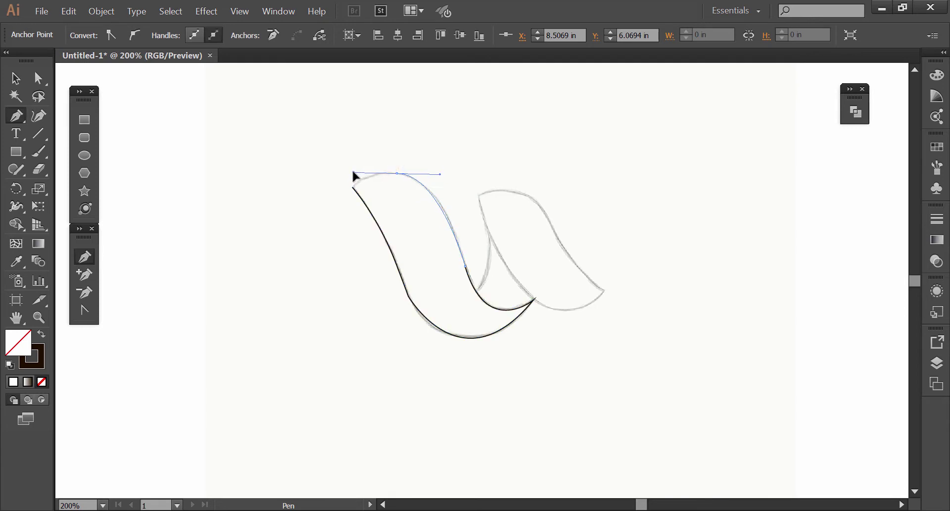
drag(351, 174, 346, 172)
drag(397, 174, 397, 177)
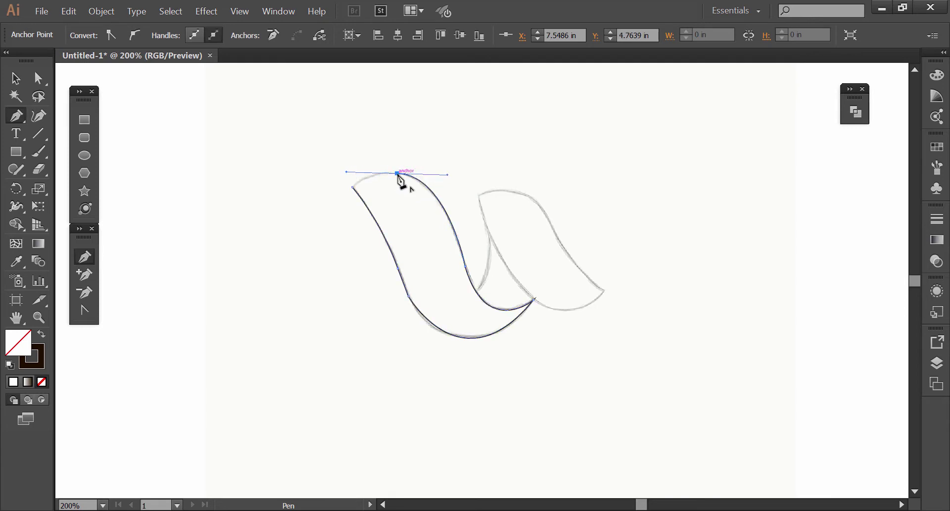
click(351, 187)
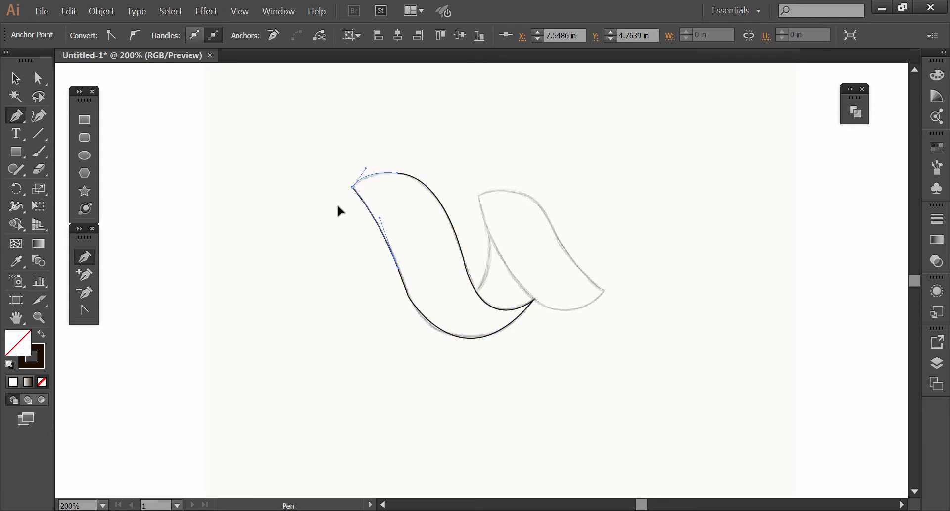
ctrl+click(305, 285)
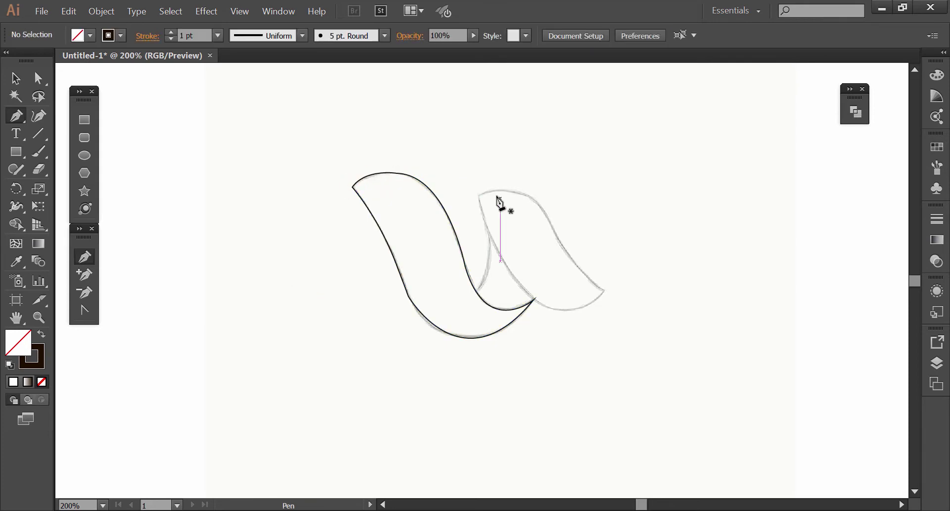
Step: Trace the right ribbon as a closed path from its top-left corner around the right tip
click(479, 196)
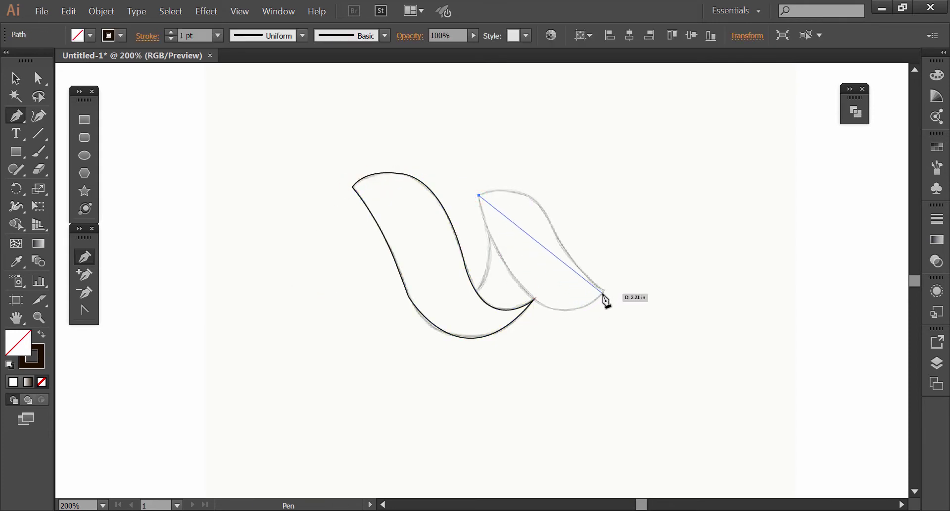
drag(604, 291, 682, 216)
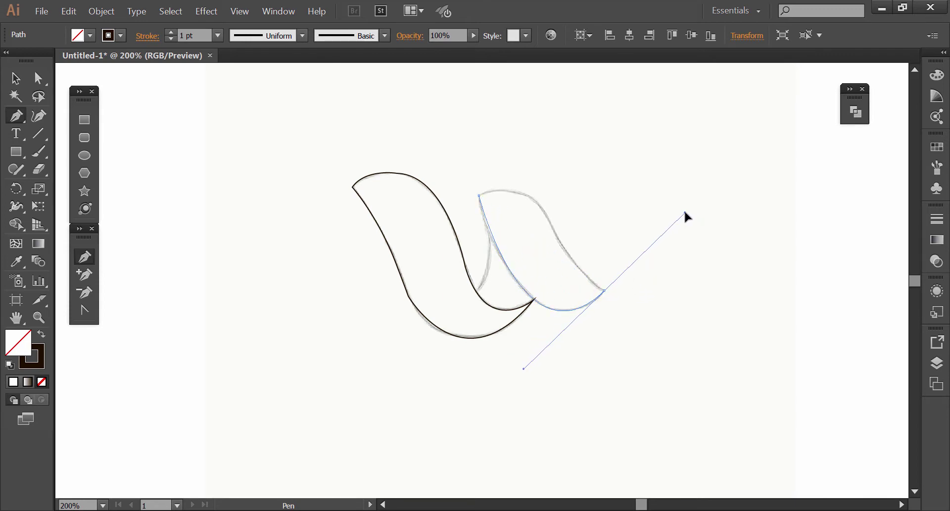
drag(681, 216, 684, 212)
drag(605, 291, 608, 293)
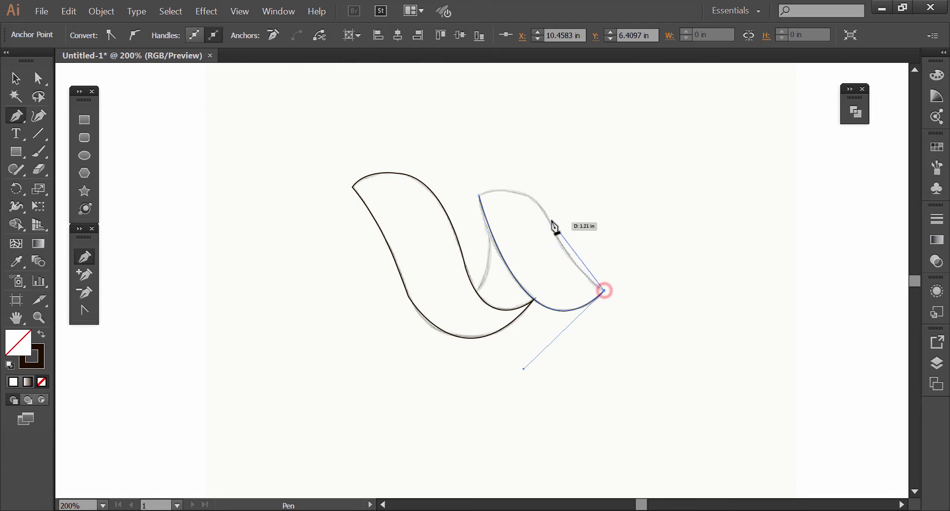
drag(550, 219, 535, 175)
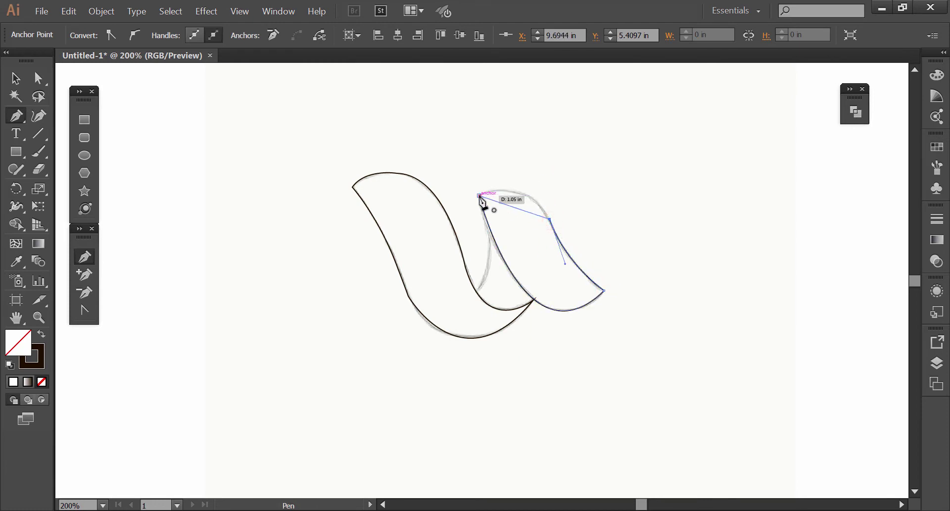
drag(479, 196, 429, 216)
key(ctrl)
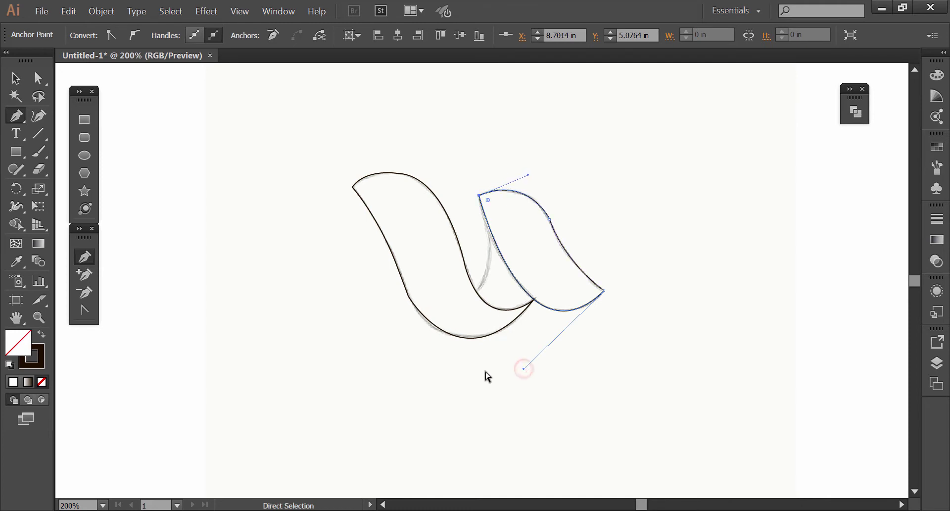
ctrl+click(482, 380)
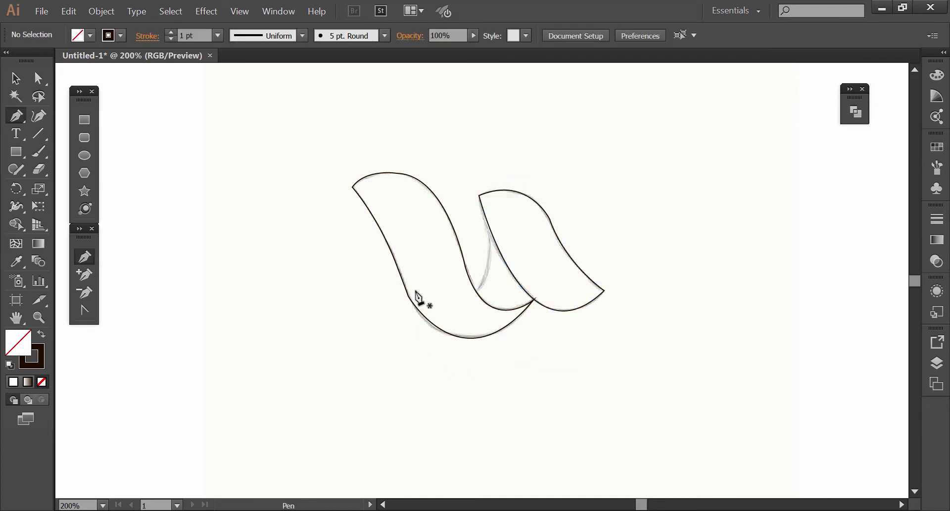
Step: Draw an open curve for the inner fold from the top down to the lower curve
click(483, 209)
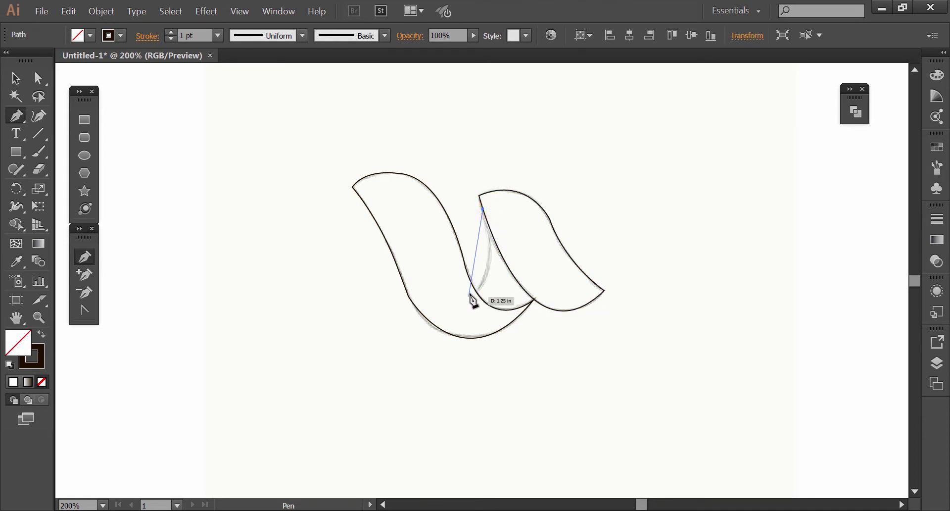
mouse_move(470, 293)
mouse_down()
mouse_move(452, 329)
mouse_move(438, 314)
mouse_up()
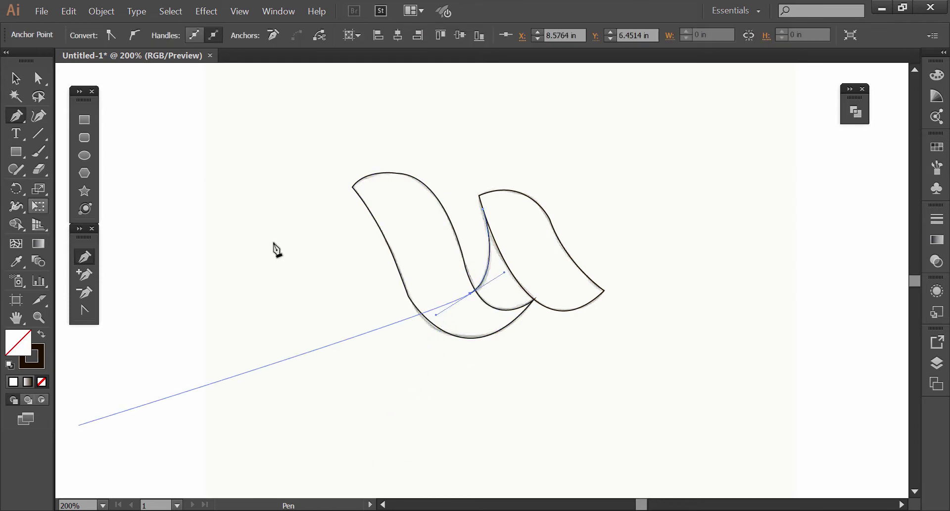
ctrl+click(345, 246)
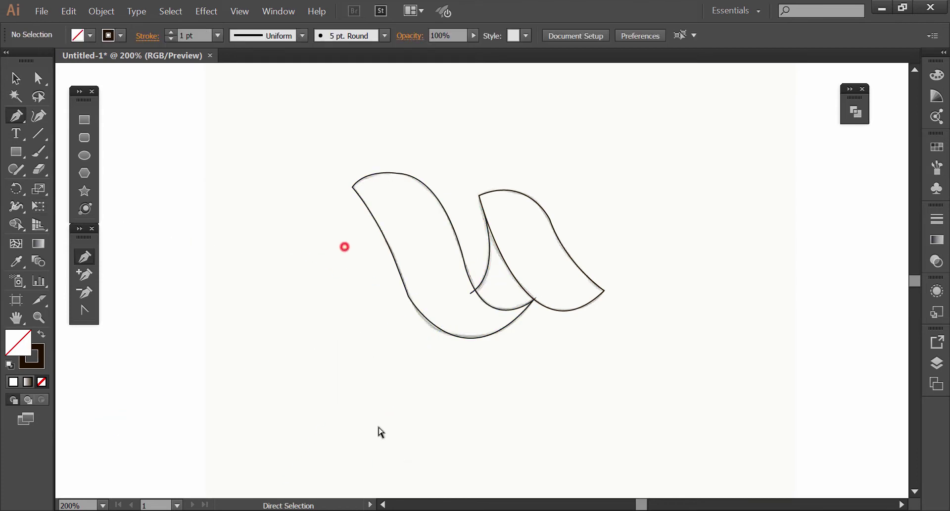
Step: Drag the left ribbon's bottom curve segment and handle so the curve sits flatter along the sketch
click(16, 169)
click(59, 203)
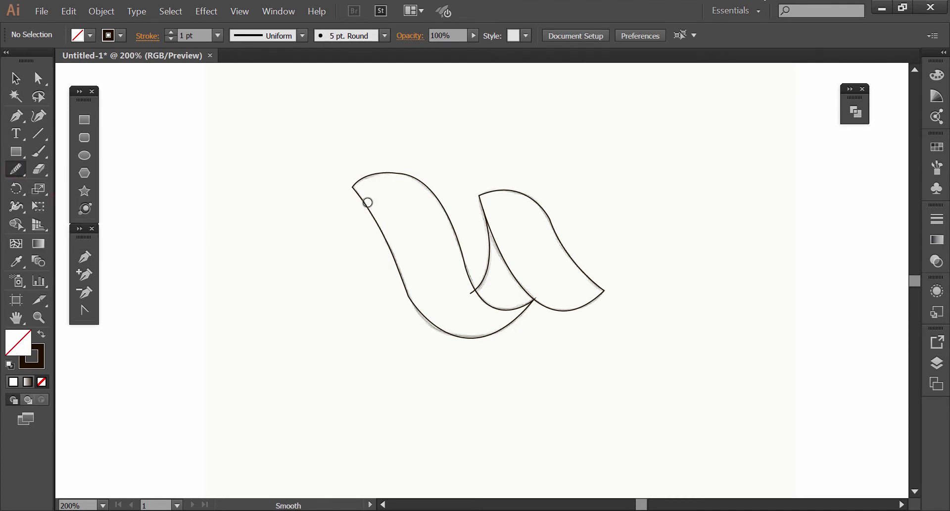
drag(337, 144, 624, 366)
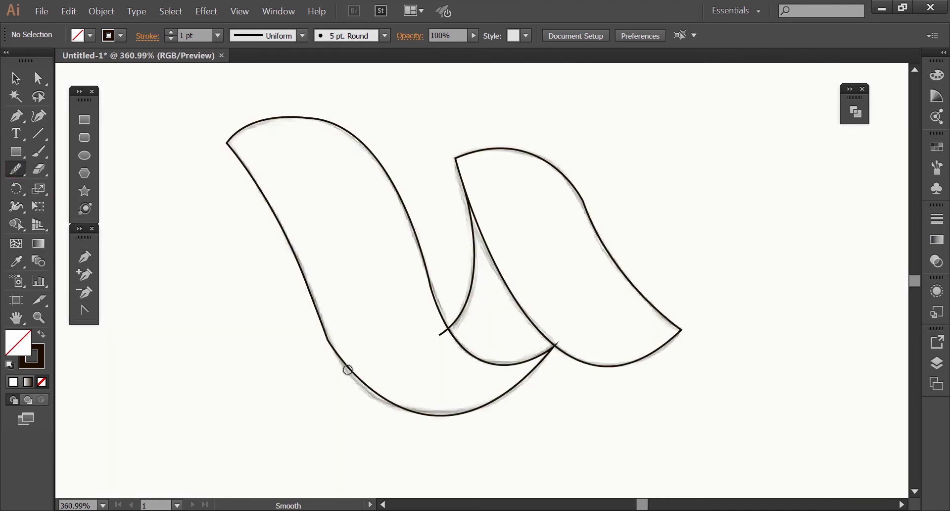
ctrl+click(350, 367)
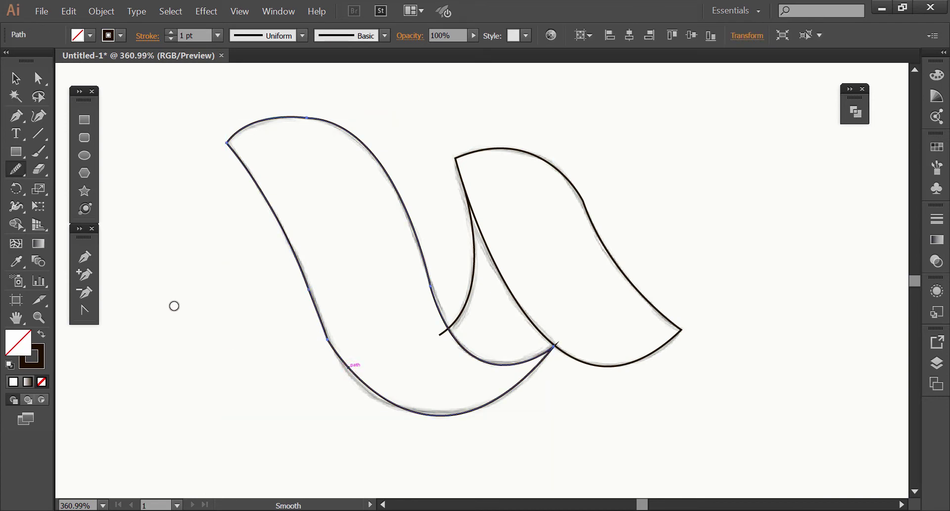
click(40, 82)
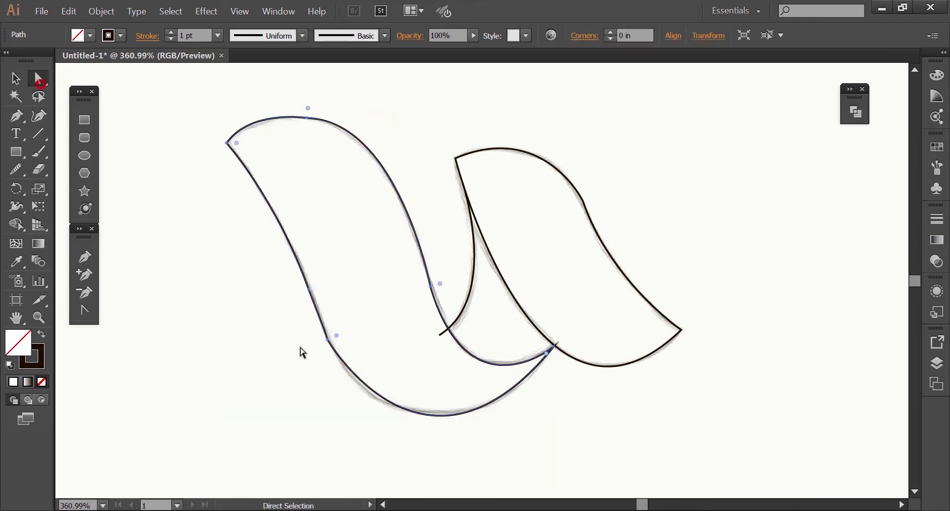
click(327, 340)
click(350, 370)
drag(349, 370, 350, 373)
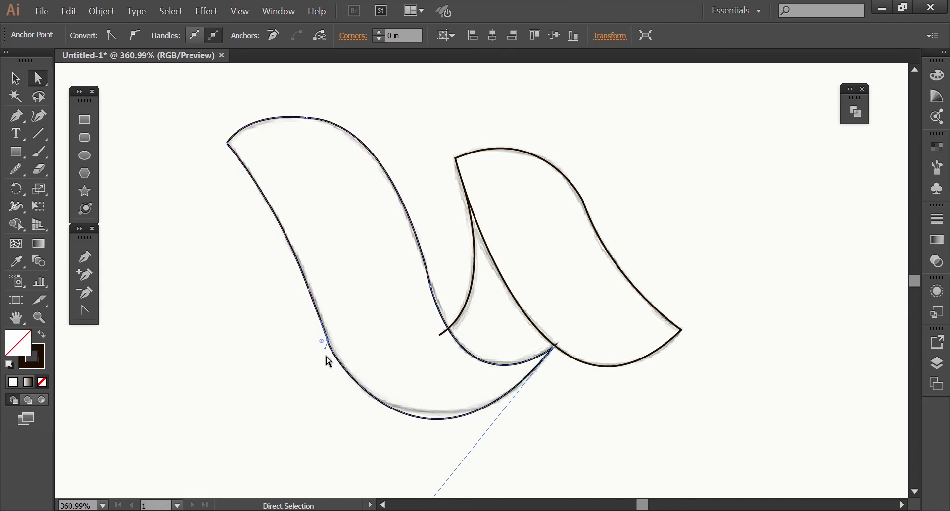
click(331, 354)
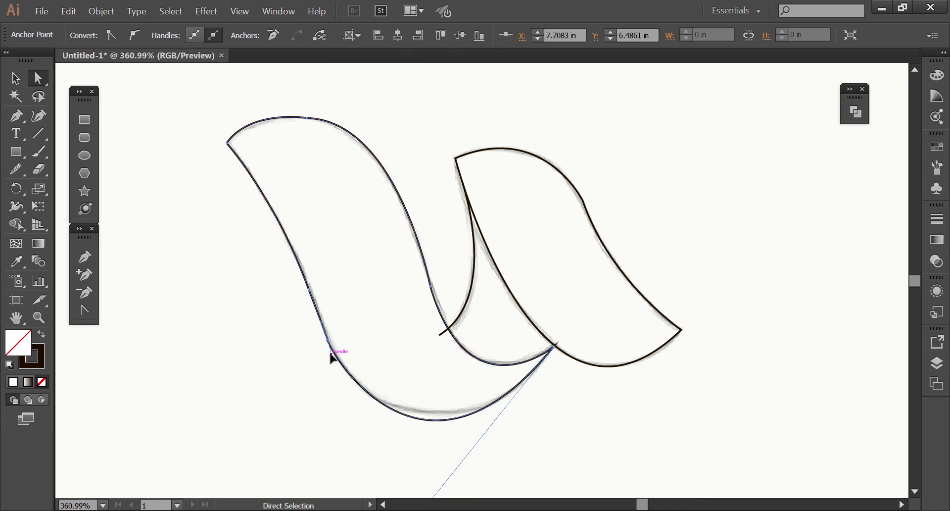
scroll(432, 471, down, 3)
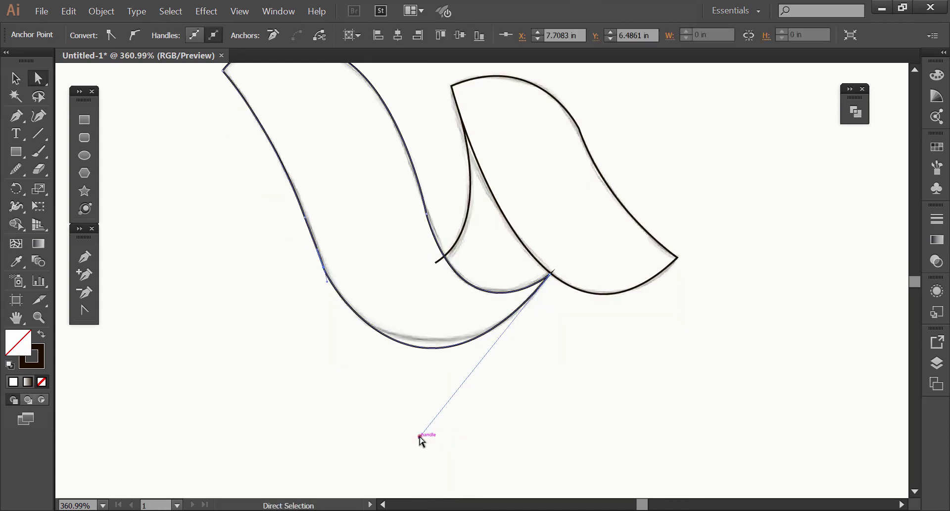
drag(420, 435, 424, 425)
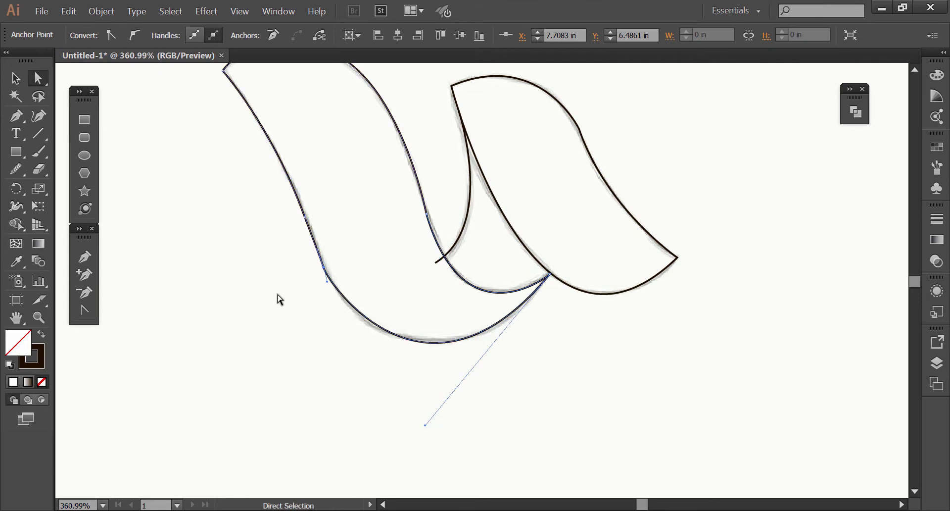
scroll(292, 293, up, 3)
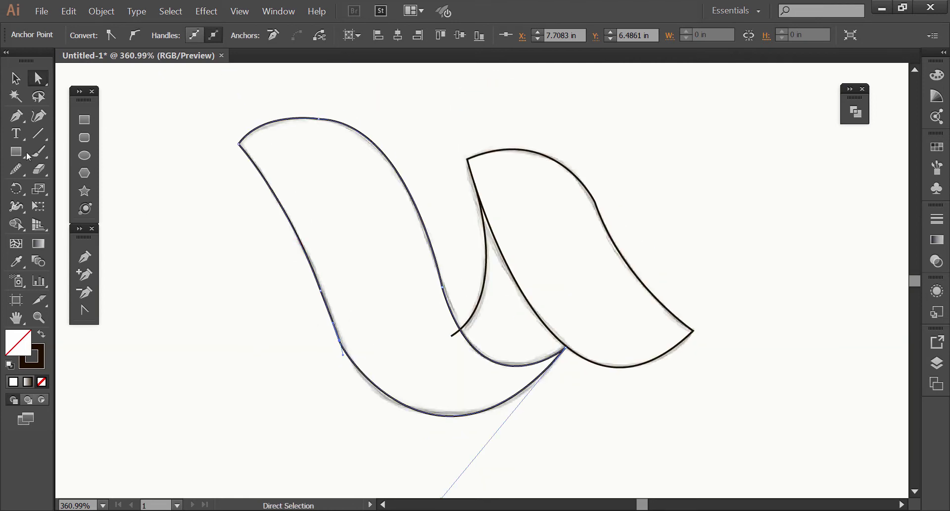
Step: Smooth the left ribbon's lower edge, bottom curve, long left edge, top arc and middle curve
click(13, 164)
drag(375, 390, 329, 313)
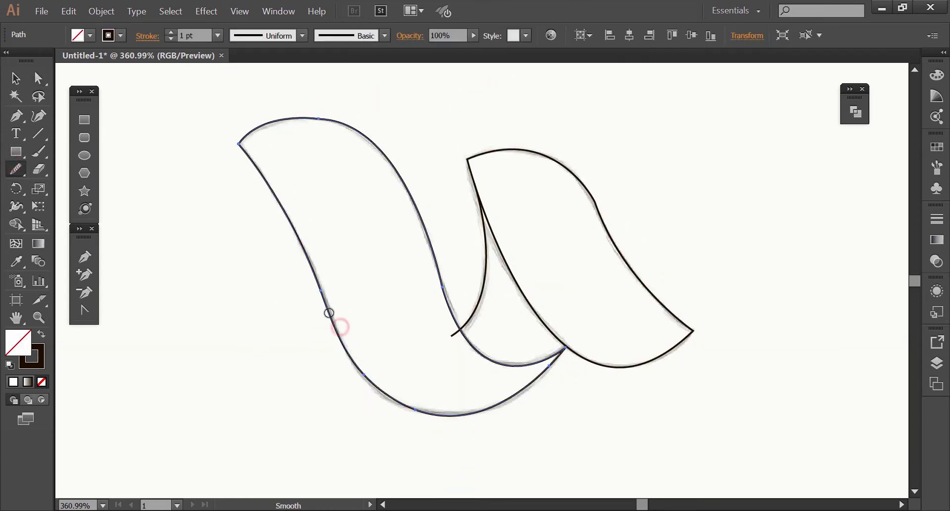
drag(387, 407, 357, 356)
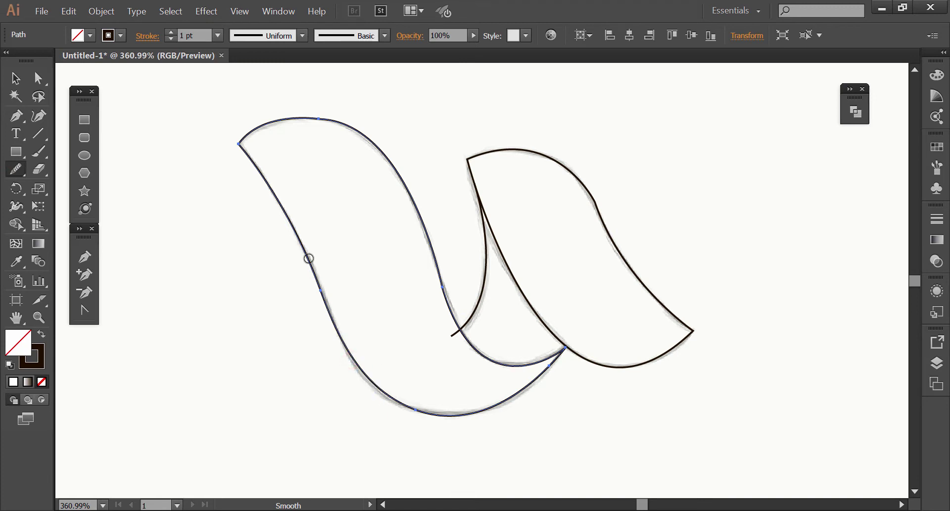
drag(309, 258, 256, 171)
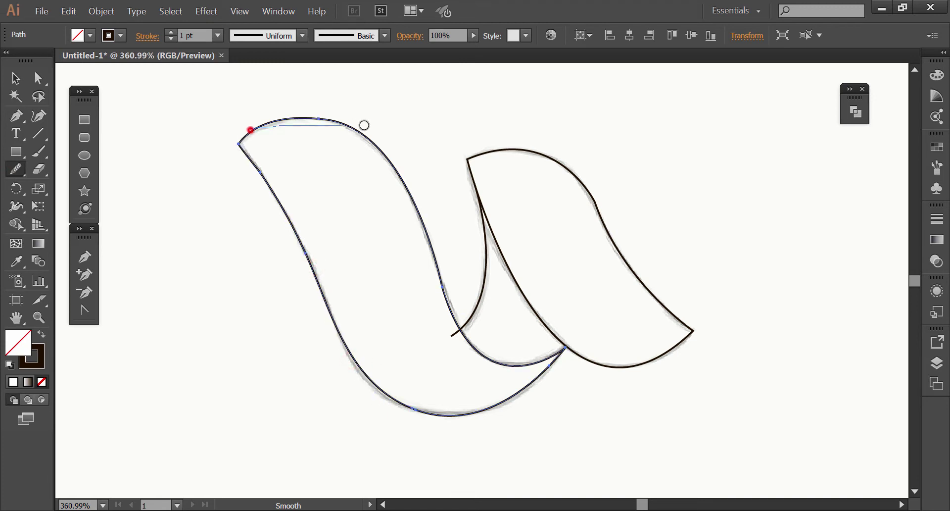
drag(364, 125, 366, 127)
drag(294, 122, 347, 140)
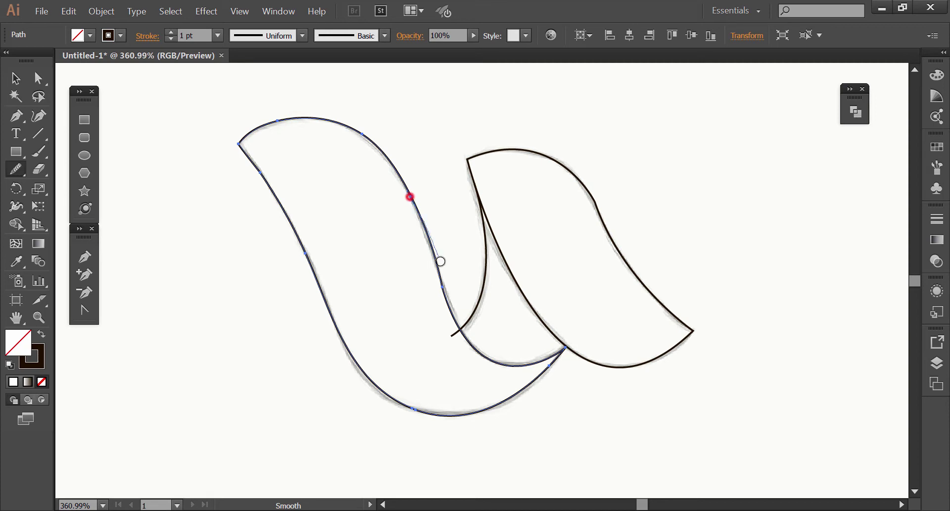
drag(440, 261, 422, 234)
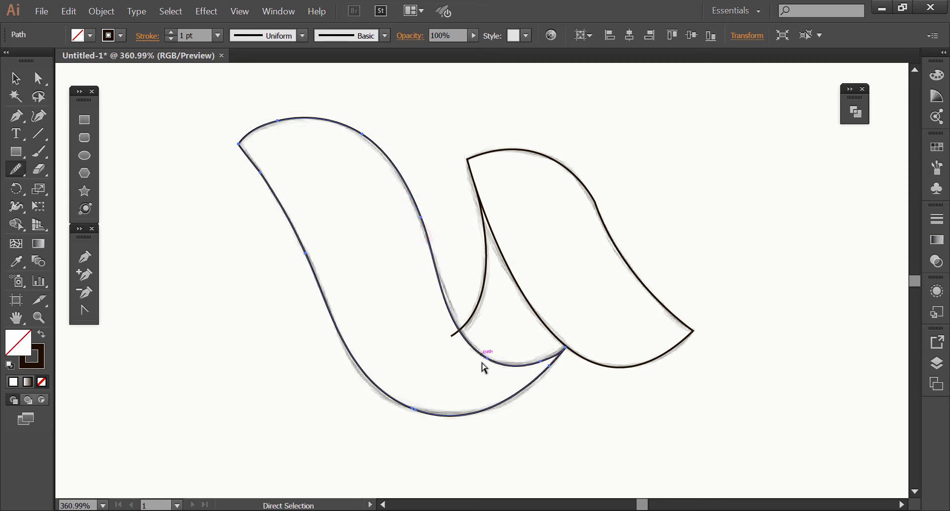
Step: Smooth the right ribbon's upper-right curve and lower-right edge
ctrl+click(503, 253)
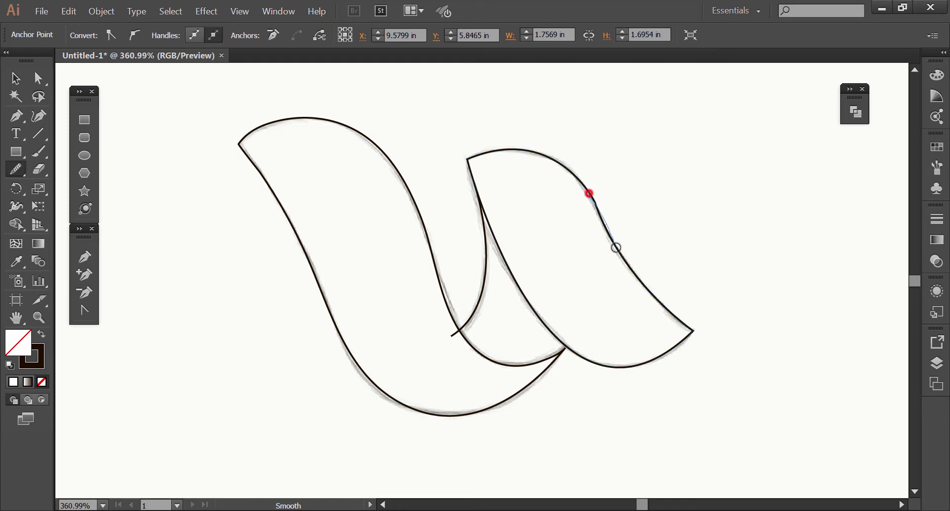
drag(589, 193, 615, 248)
drag(640, 291, 681, 320)
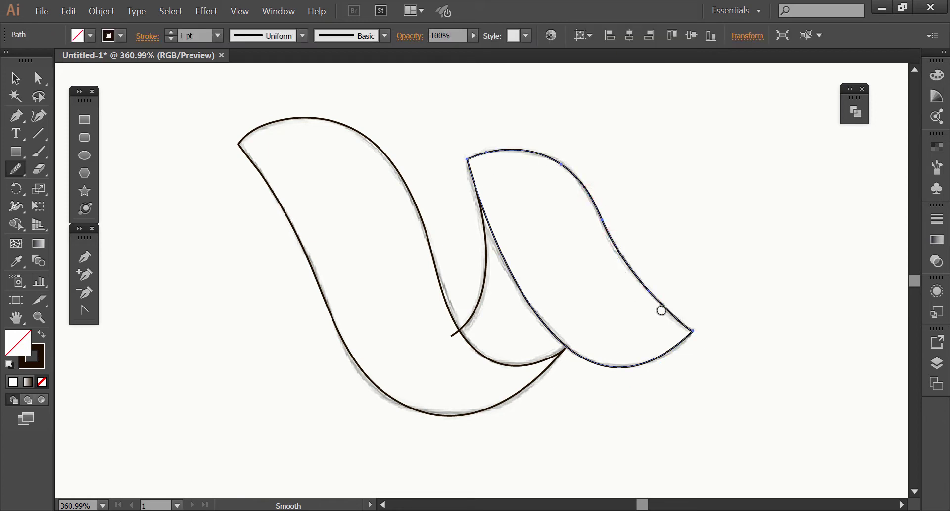
ctrl+click(630, 389)
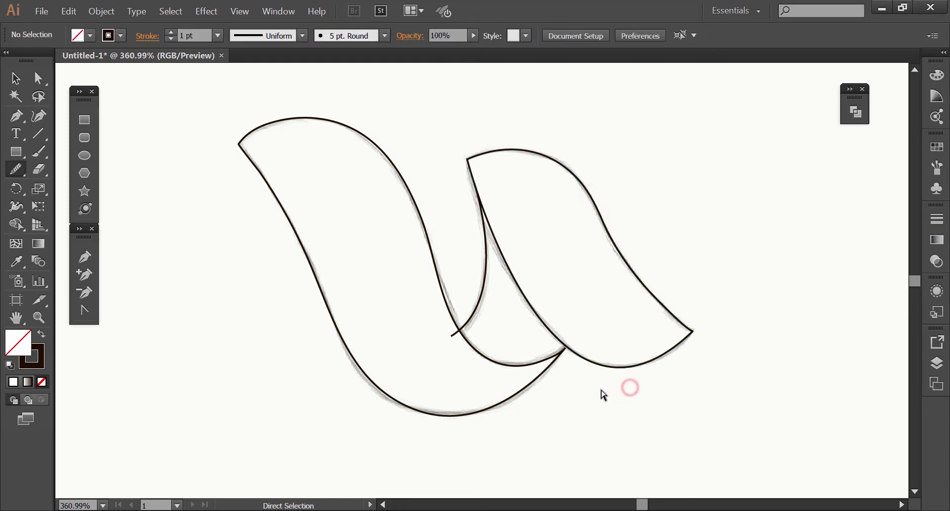
click(14, 76)
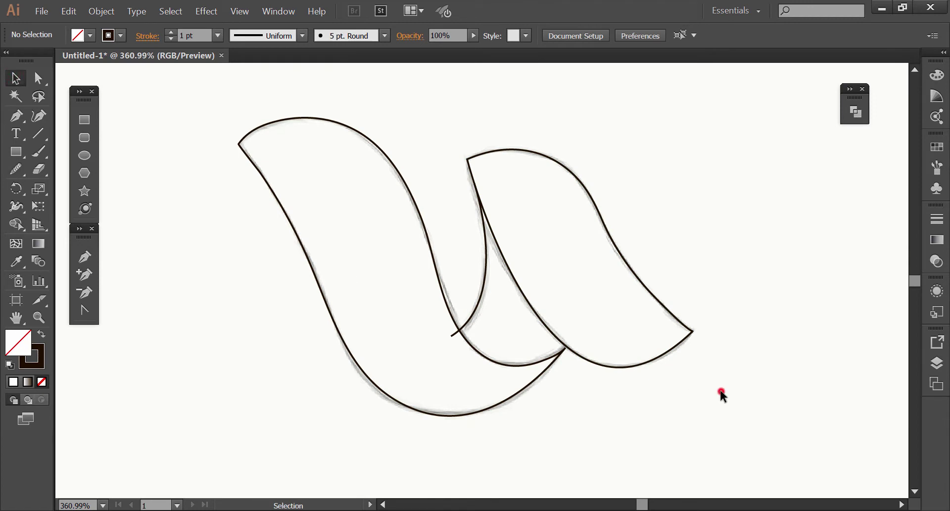
Step: Fill the left and right ribbon regions brown with Shape Builder
key(ctrl+z)
drag(678, 124, 308, 408)
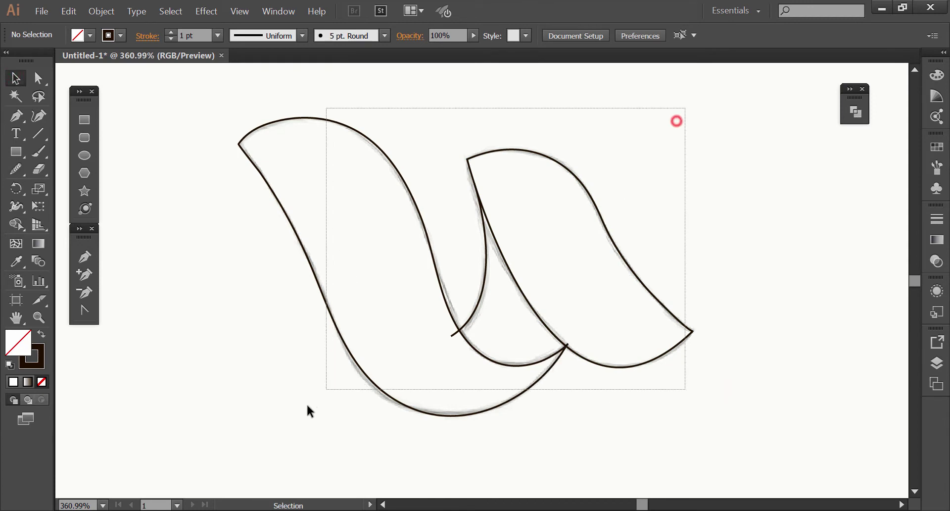
click(16, 224)
click(91, 35)
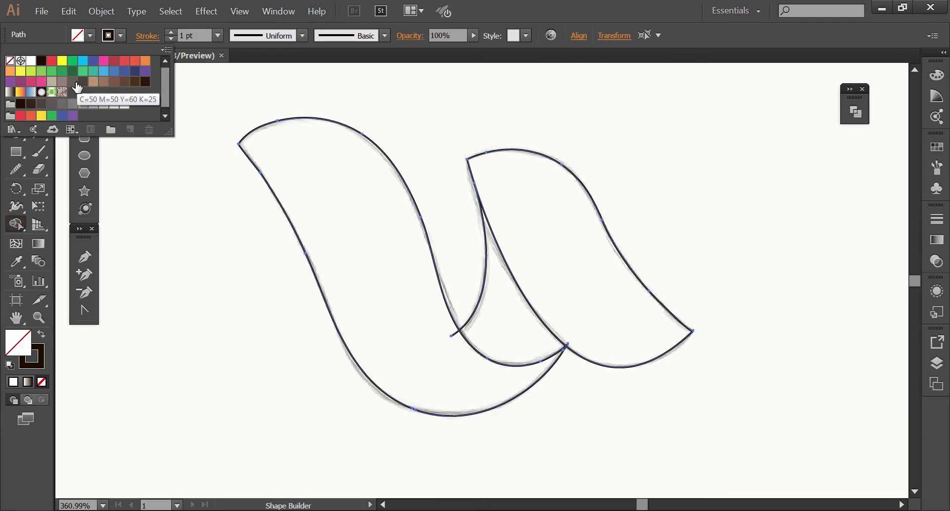
click(77, 87)
click(186, 210)
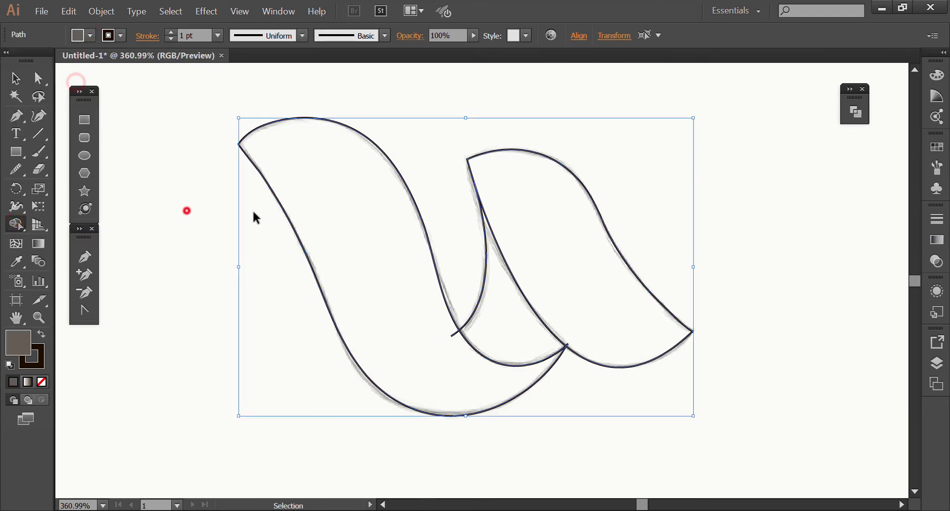
click(299, 214)
click(537, 254)
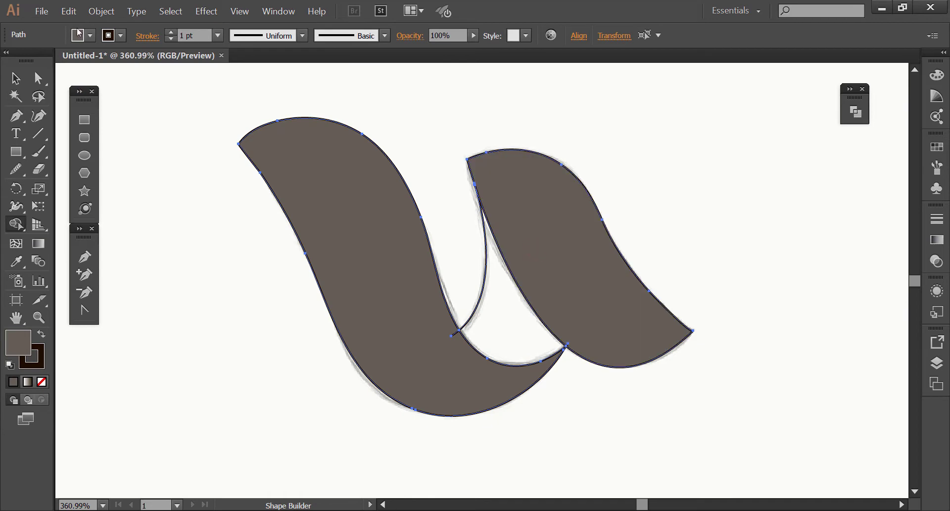
Step: Fill the inner fold region a darker brown, then select the right-hand pieces
click(90, 35)
click(82, 71)
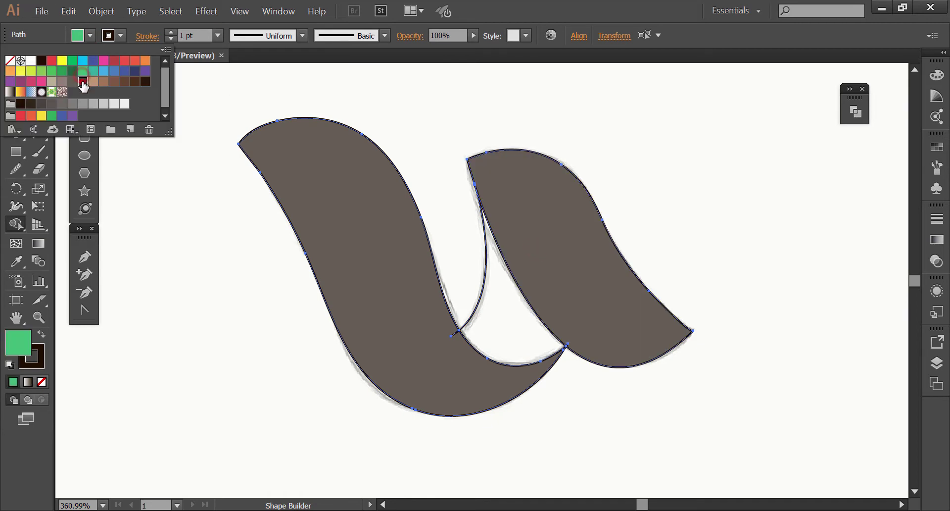
click(180, 199)
click(509, 339)
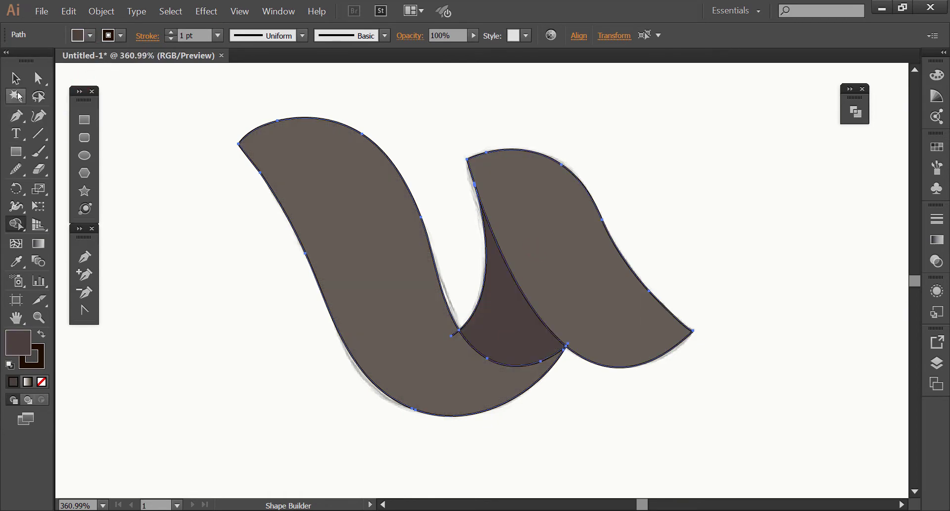
click(16, 81)
shift+click(414, 254)
shift+click(498, 313)
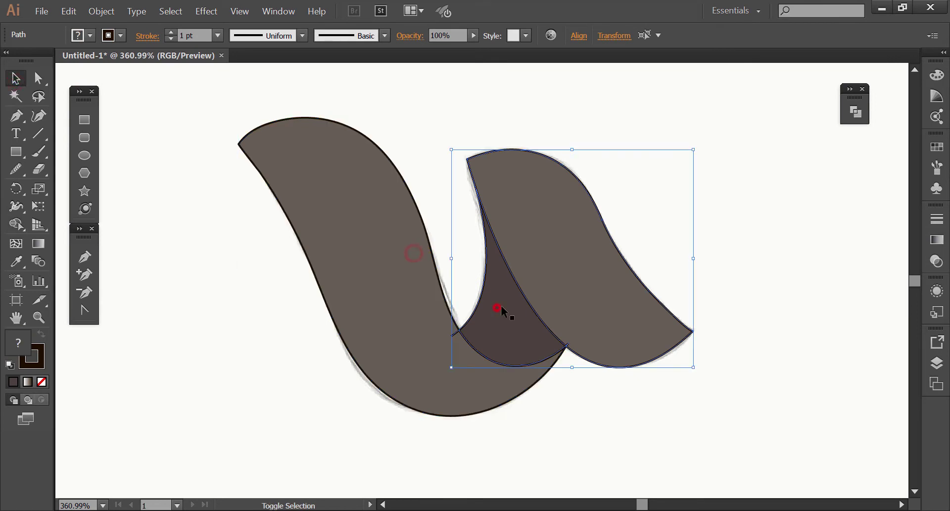
shift+click(566, 293)
Step: Set the stroke of all ribbon pieces to None
key(ctrl+shift+a)
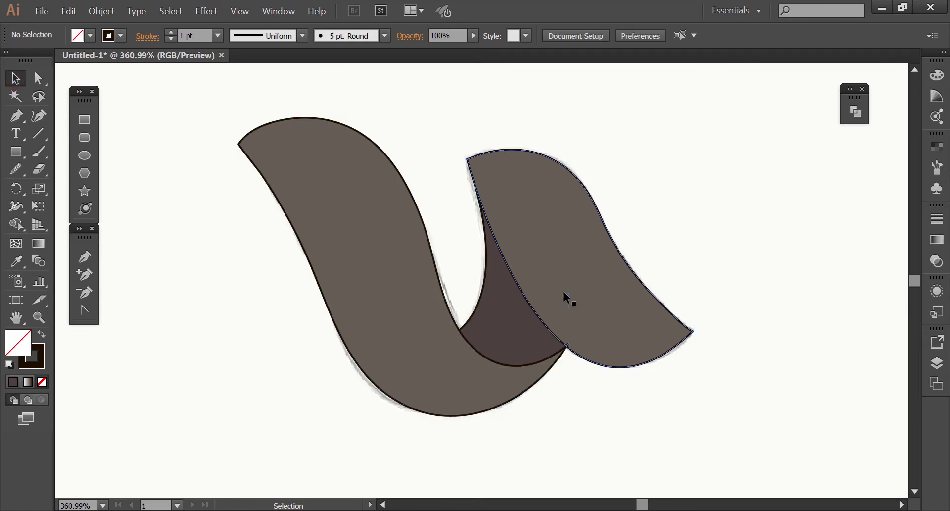
drag(671, 156, 274, 431)
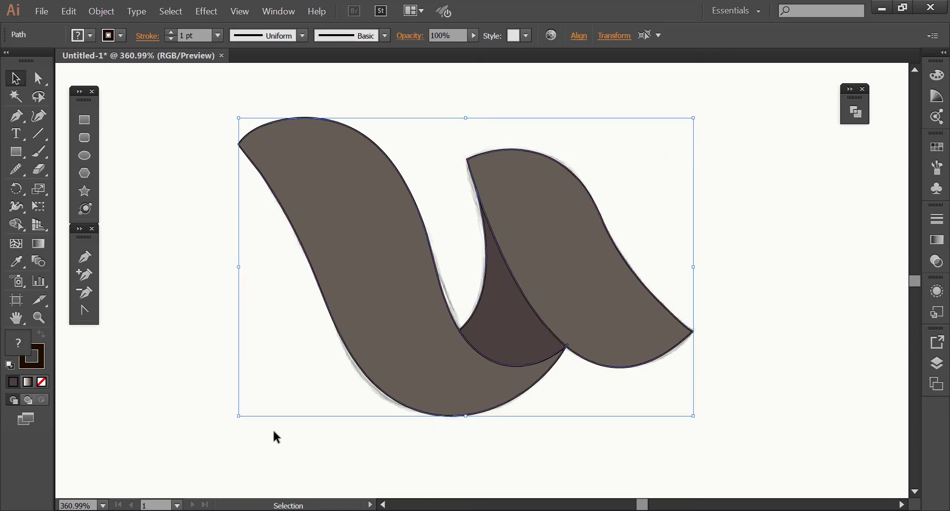
click(122, 36)
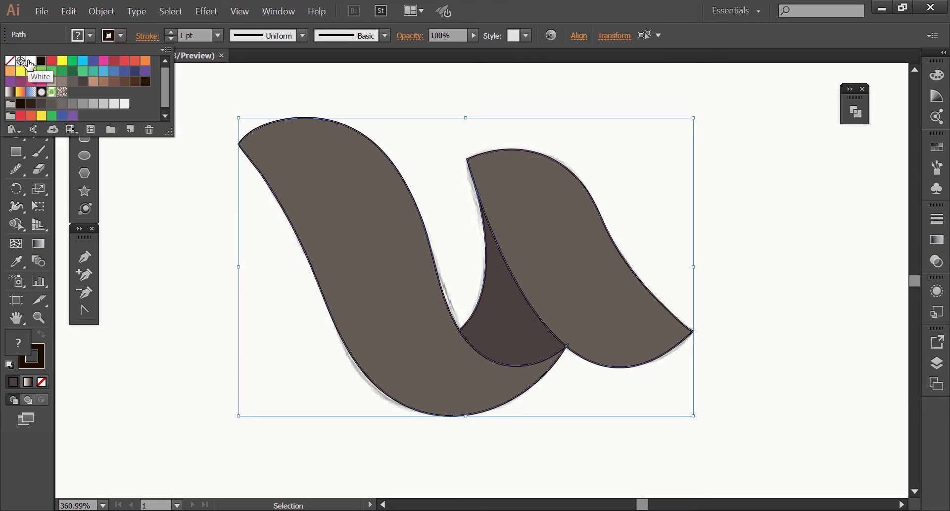
click(10, 61)
click(226, 267)
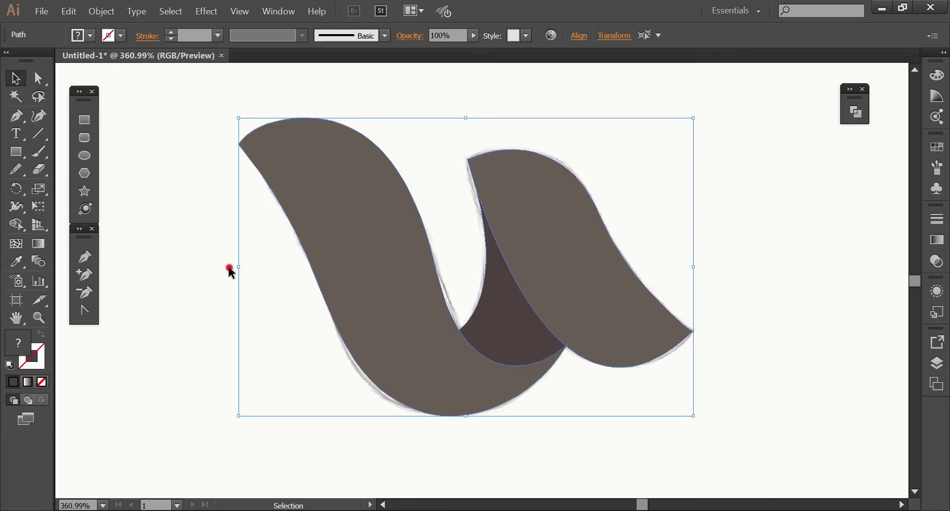
Step: Bring the right ribbon to the front
right_click(635, 351)
mouse_move(669, 280)
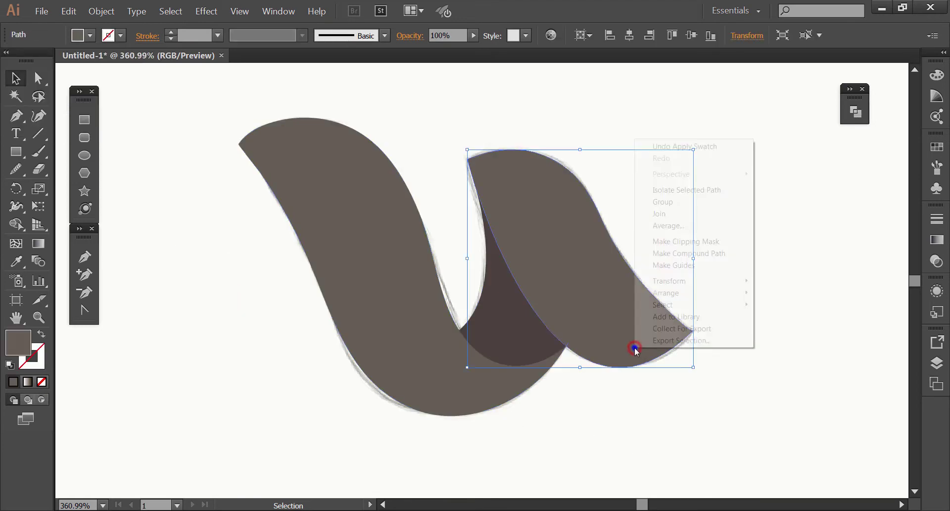
click(693, 293)
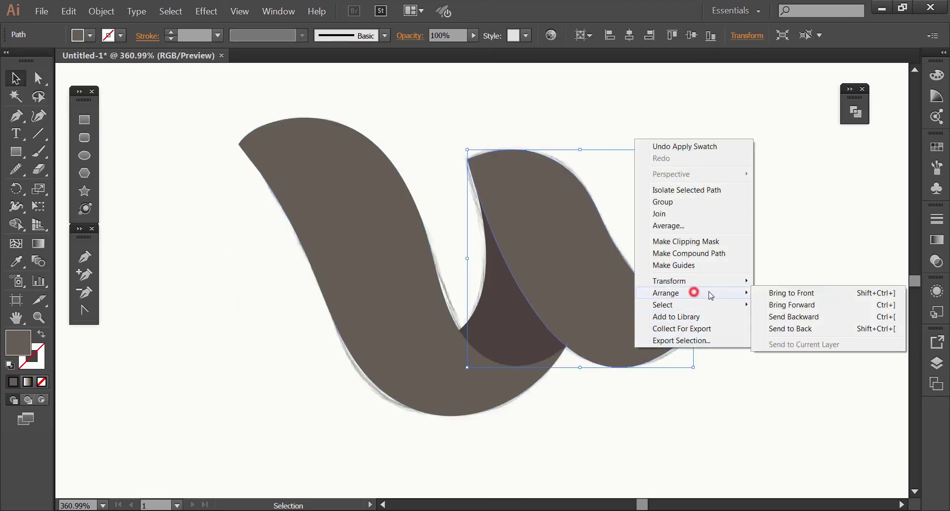
click(776, 293)
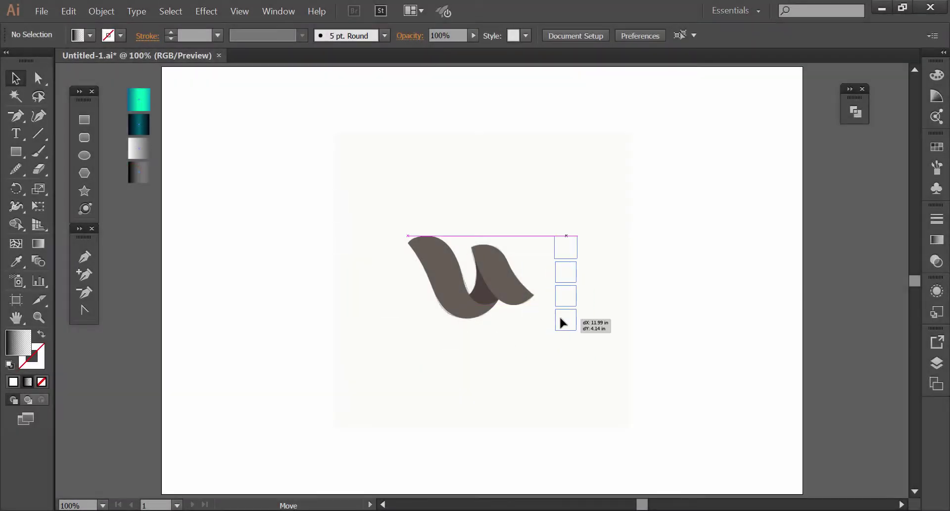
Step: Place the gradient sample squares beside the logo and delete the reference sketch
drag(564, 323, 564, 323)
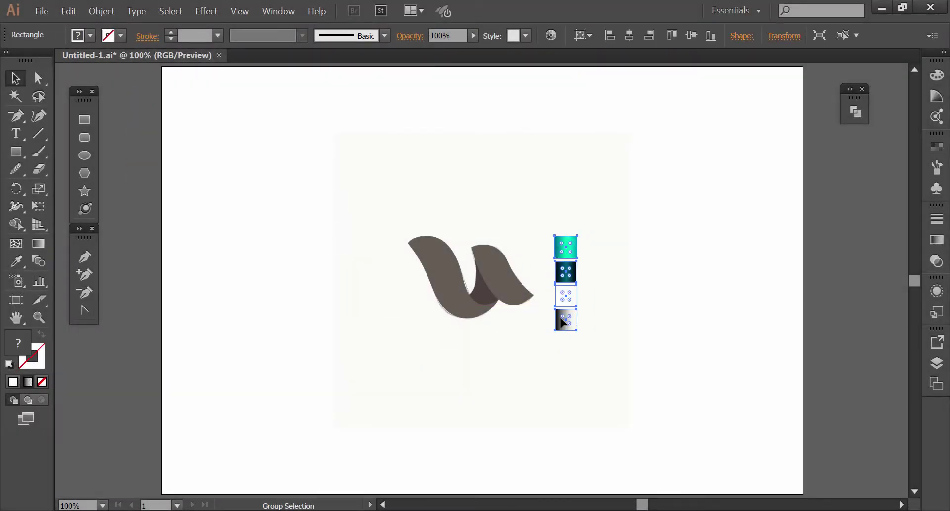
drag(514, 389, 371, 388)
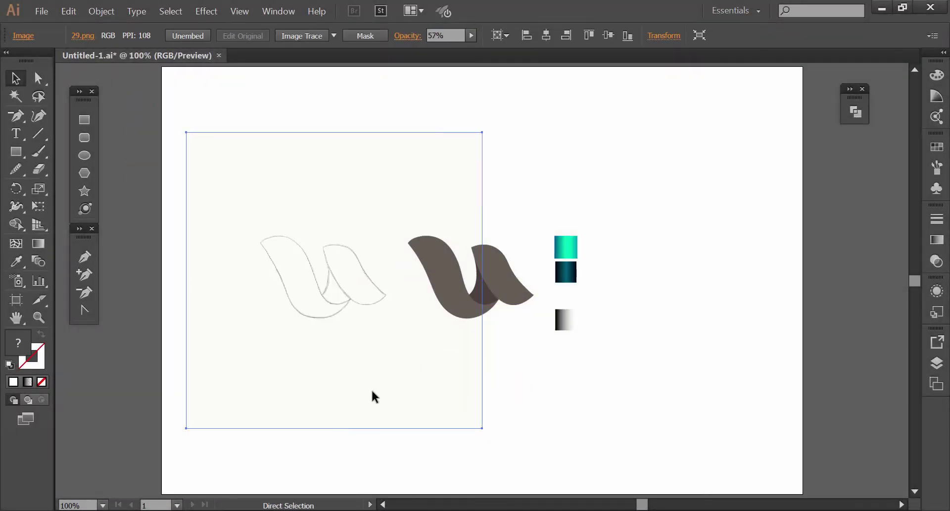
key(Delete)
key(z)
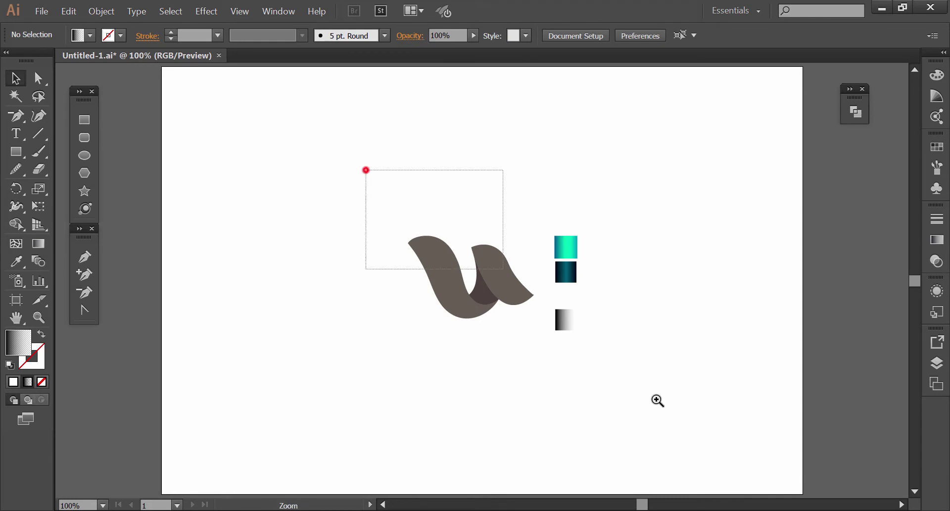
drag(366, 168, 503, 267)
key(v)
click(341, 281)
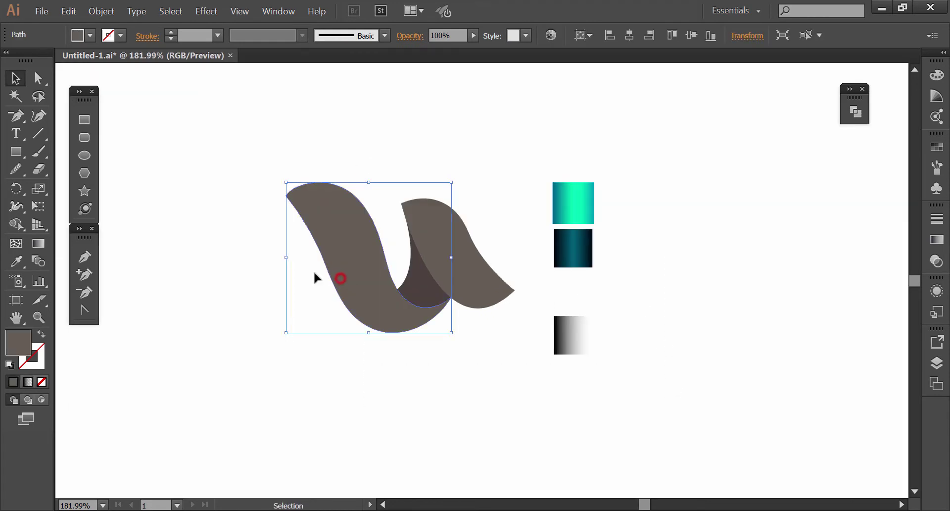
Step: Eyedrop the teal gradient onto both ribbons and the dark teal gradient onto the fold
click(16, 261)
click(579, 212)
ctrl+click(476, 256)
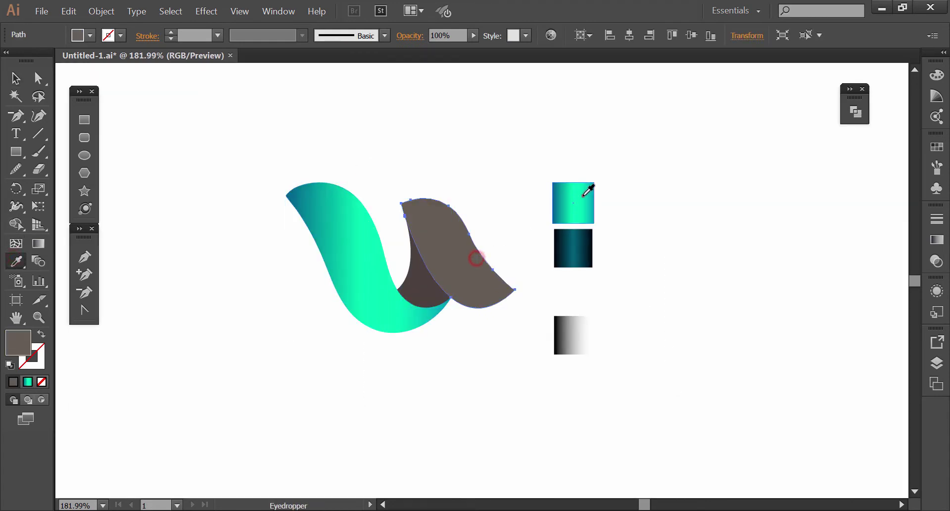
click(583, 196)
ctrl+click(415, 291)
click(566, 248)
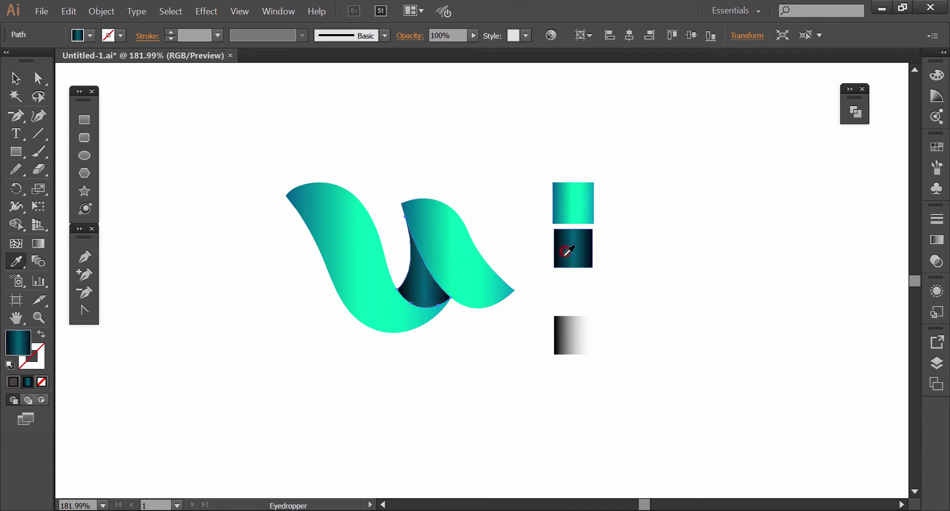
Step: Angle the left ribbon's gradient diagonally, adding and shifting a colour stop
ctrl+click(404, 317)
click(38, 243)
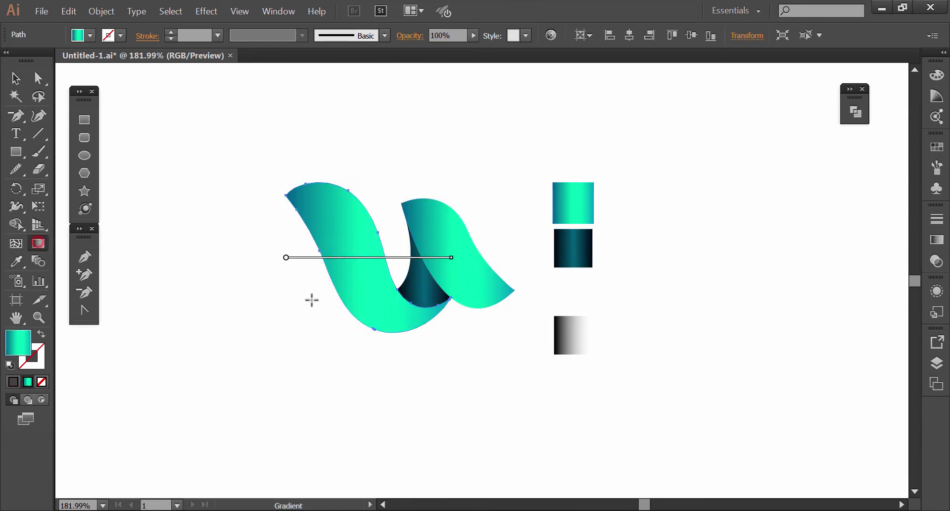
drag(431, 317, 301, 202)
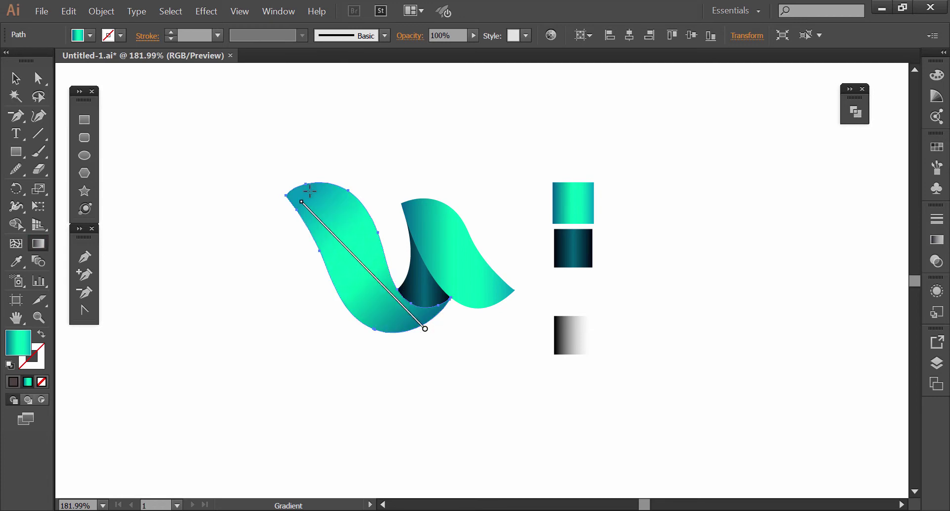
drag(434, 342, 301, 192)
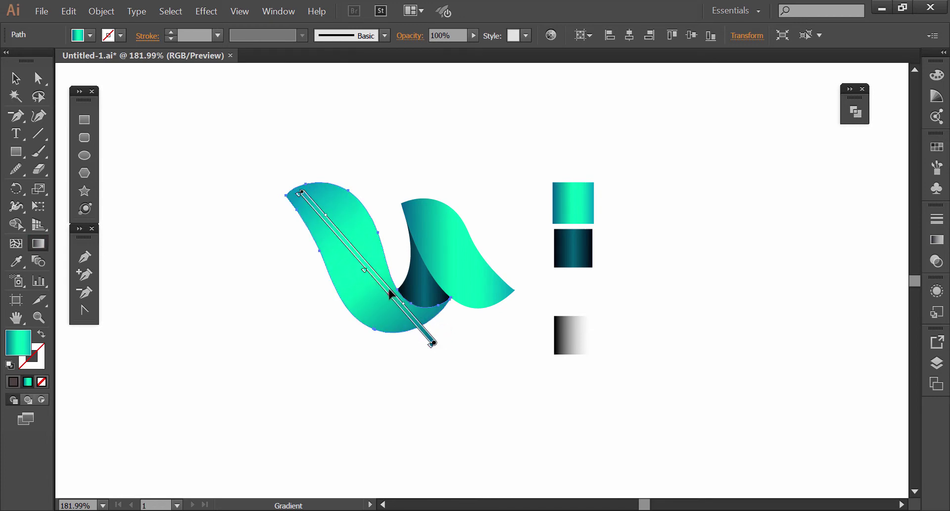
drag(430, 339, 289, 180)
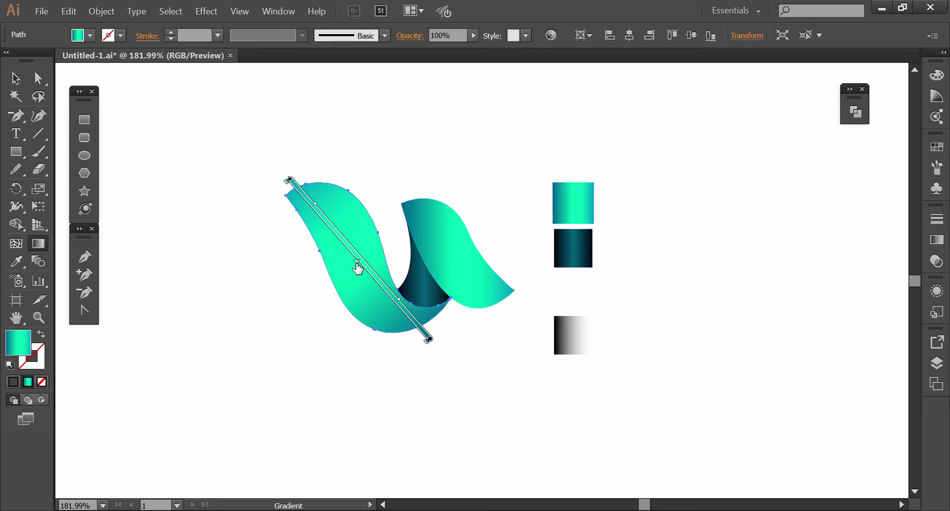
click(315, 202)
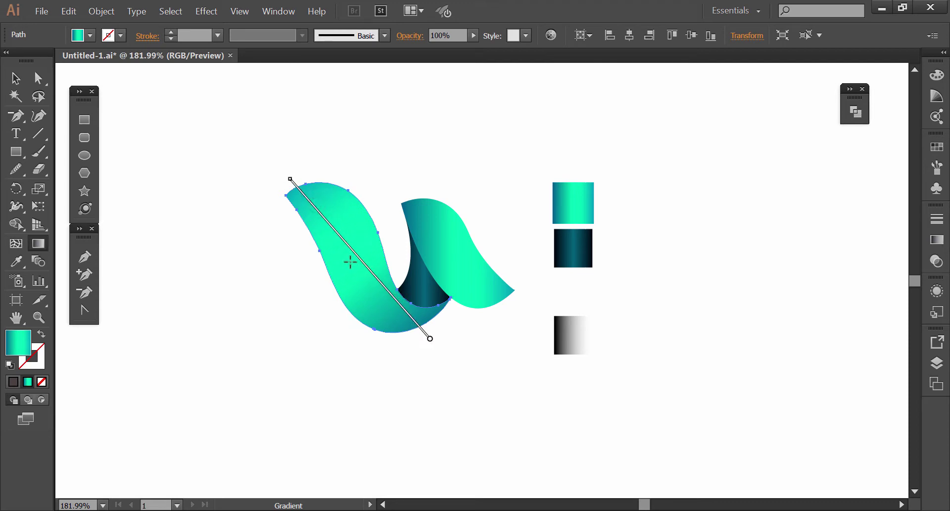
drag(355, 256, 391, 296)
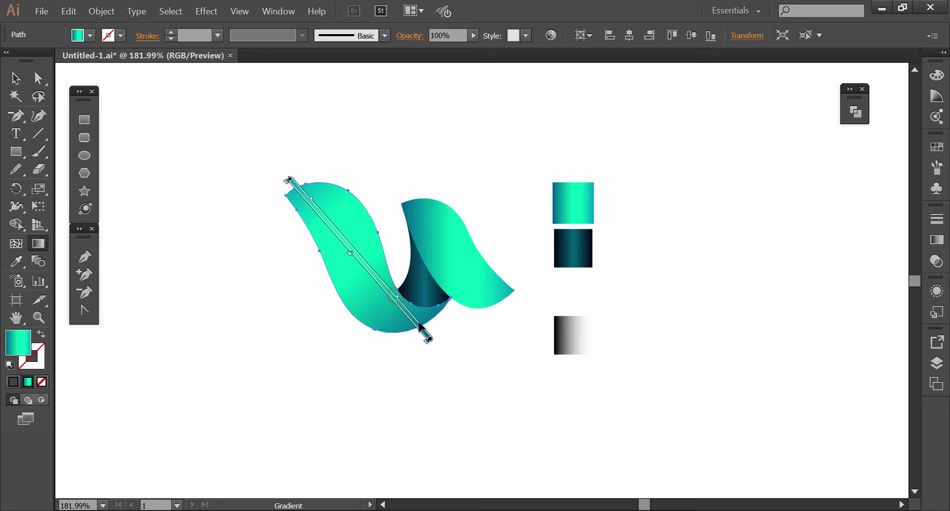
Step: Angle the right ribbon's gradient diagonally
click(441, 333)
click(484, 295)
mouse_move(402, 201)
mouse_down()
mouse_move(457, 270)
mouse_move(497, 299)
mouse_up()
Step: Run the inner fold's dark gradient from the bottom upward
click(467, 355)
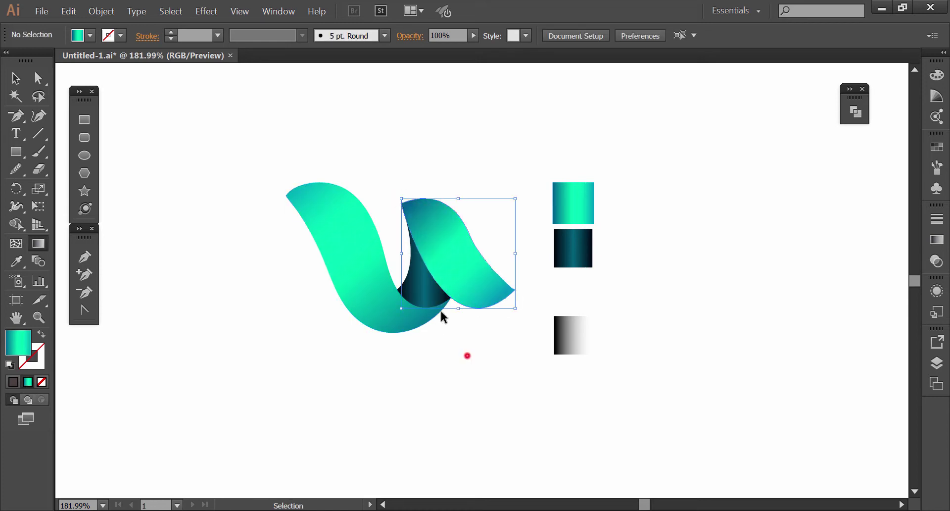
click(431, 298)
drag(418, 303, 431, 247)
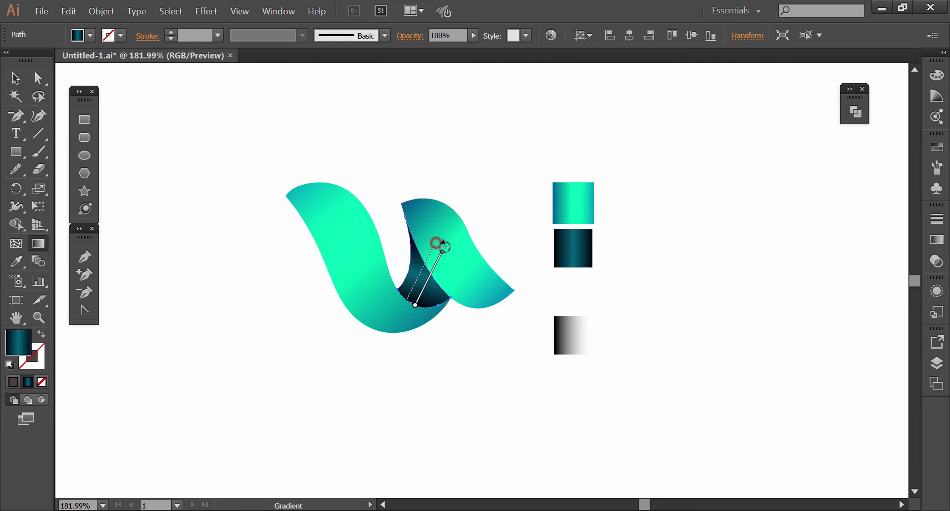
key(v)
click(490, 365)
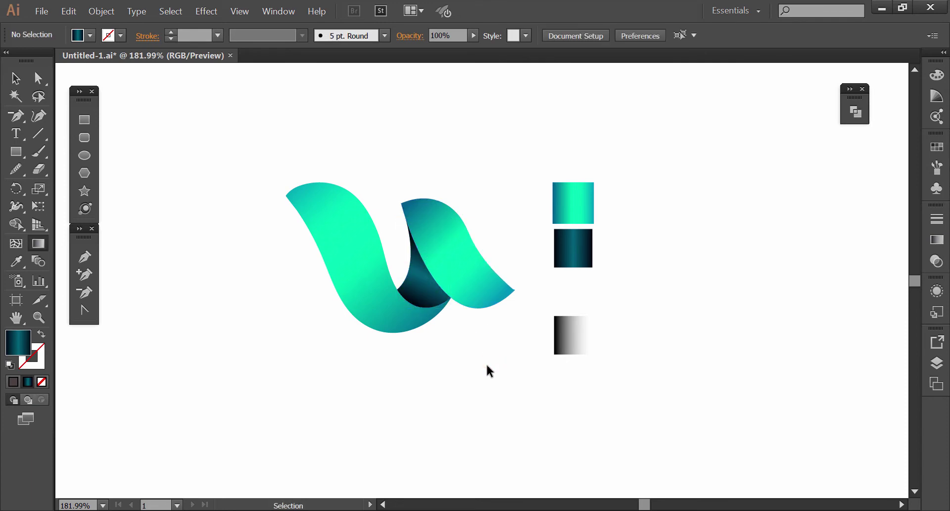
Step: Re-angle the fold's dark gradient across it and deselect to check the shading
click(420, 303)
key(g)
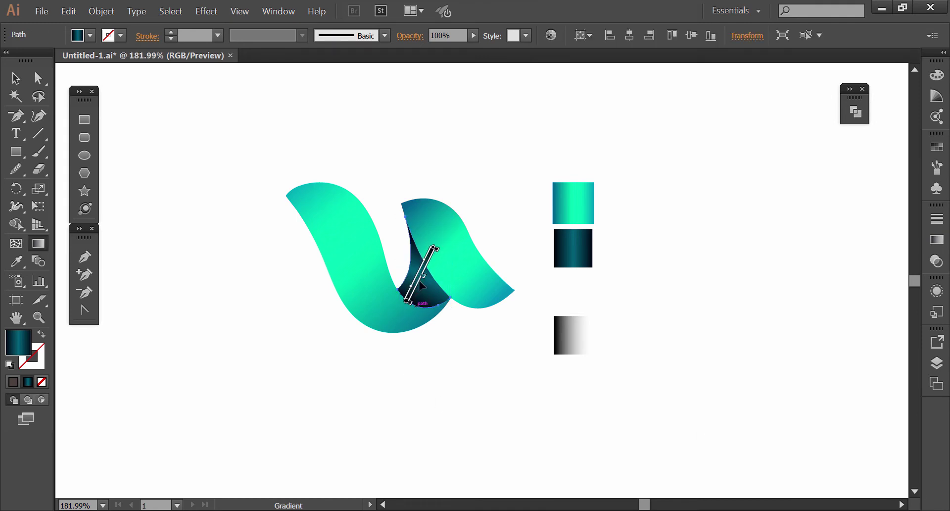
drag(435, 250, 449, 248)
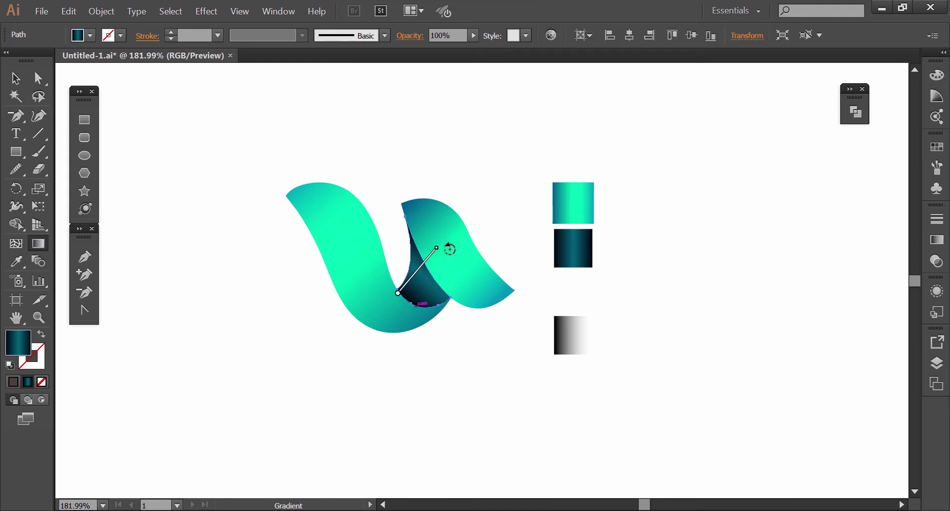
key(v)
click(448, 328)
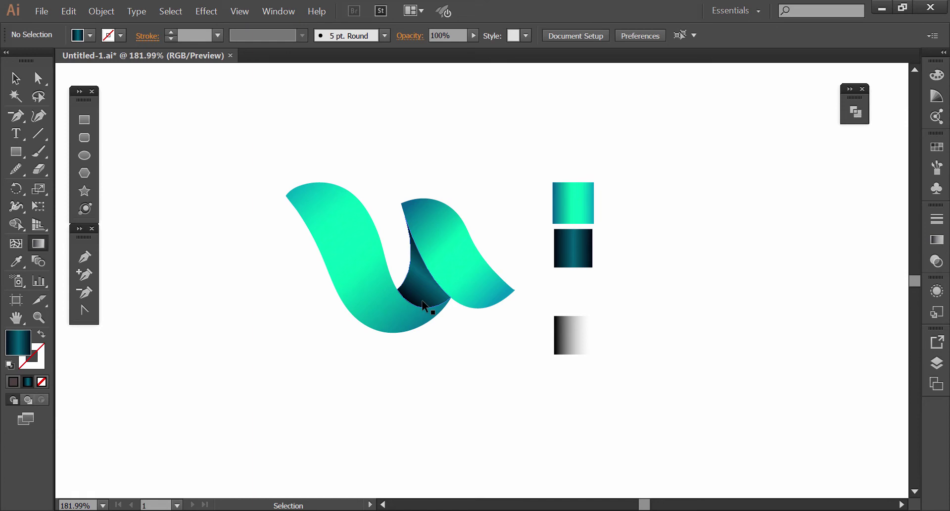
key(g)
click(15, 77)
Step: Draw a circle left of the logo and give it the black-to-white gradient swatch
click(84, 155)
drag(206, 229, 261, 307)
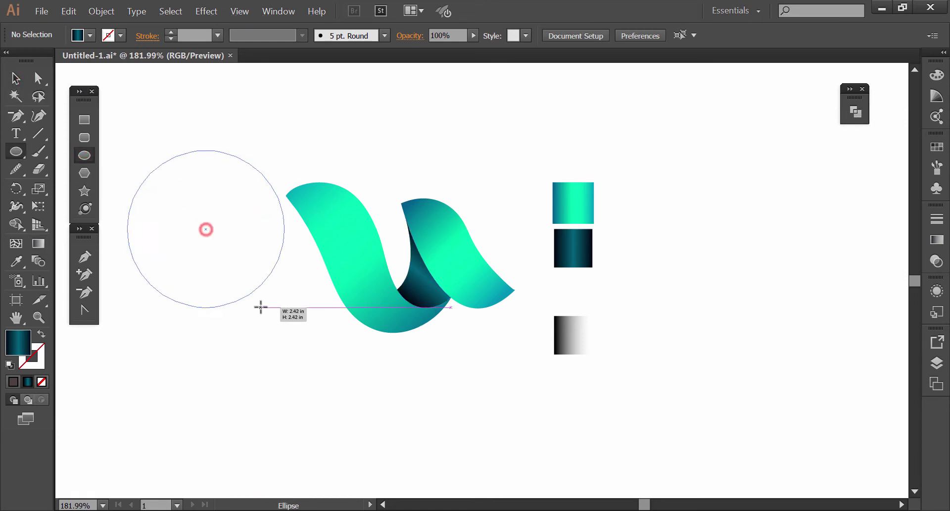
click(17, 261)
click(574, 345)
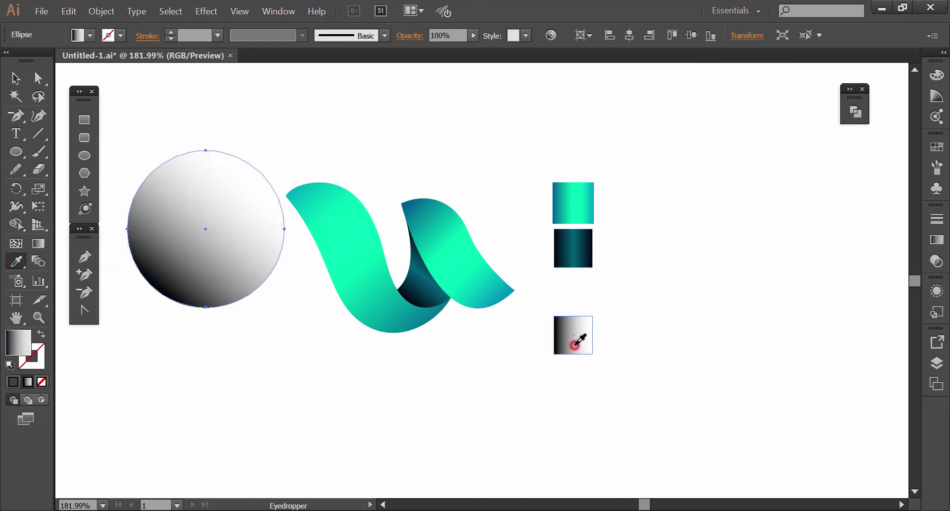
Step: Make the circle's gradient radial and flatten it into a thin horizontal ellipse
click(937, 240)
click(871, 230)
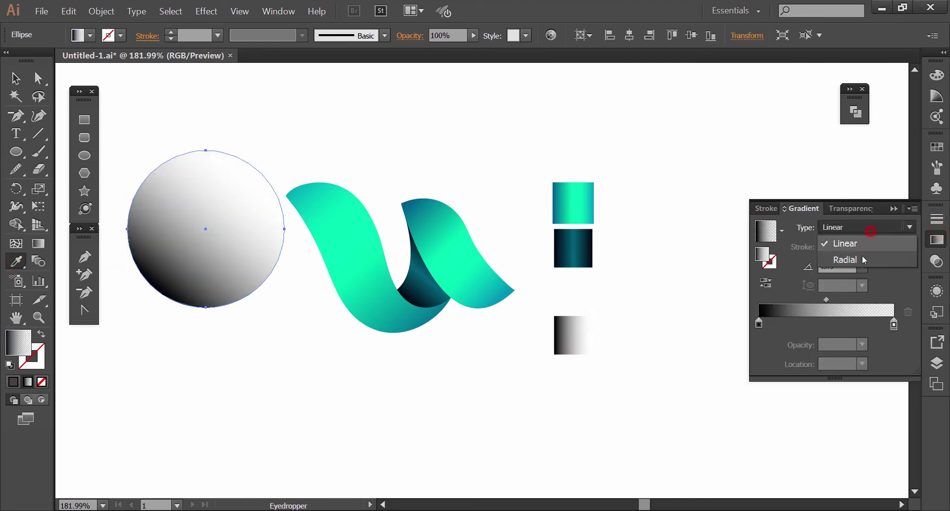
click(863, 260)
click(15, 78)
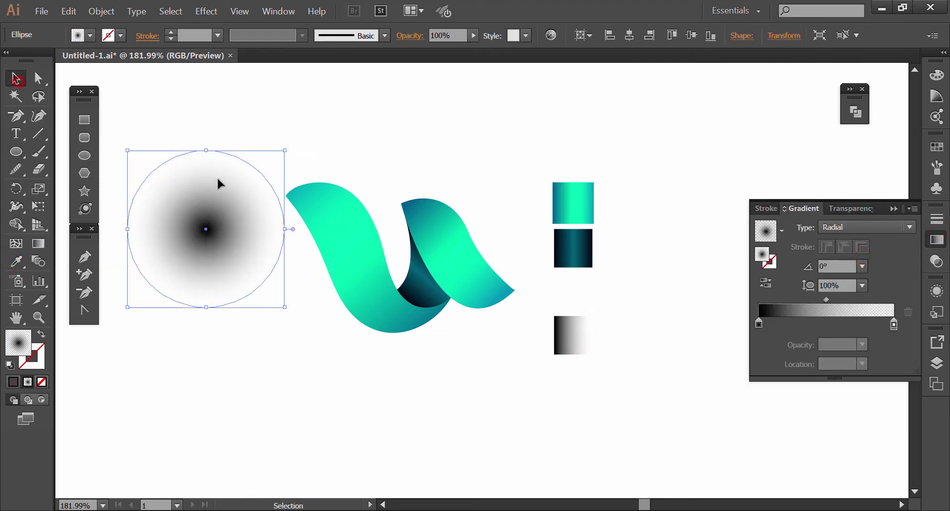
mouse_move(208, 152)
mouse_down()
mouse_move(208, 293)
mouse_move(431, 331)
mouse_up()
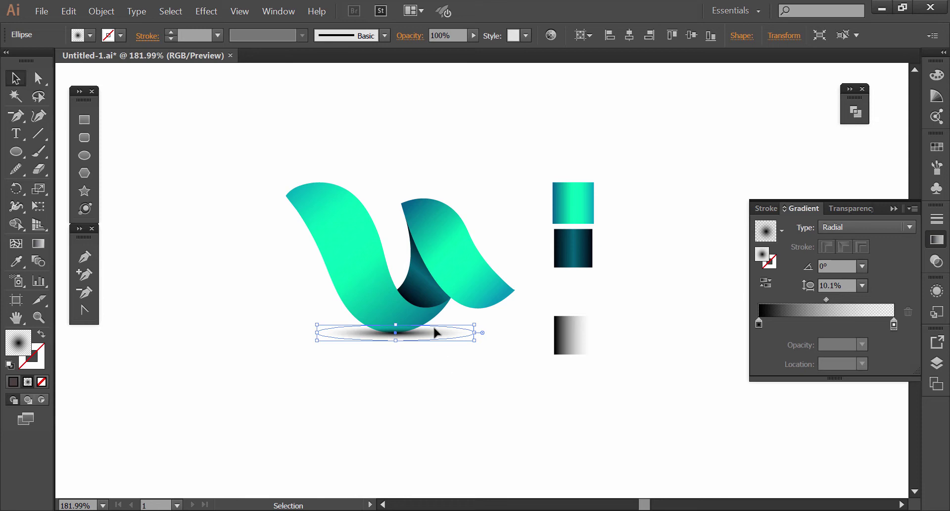
Step: Apply a 14.2 px Gaussian Blur to the ellipse
click(206, 11)
mouse_move(260, 251)
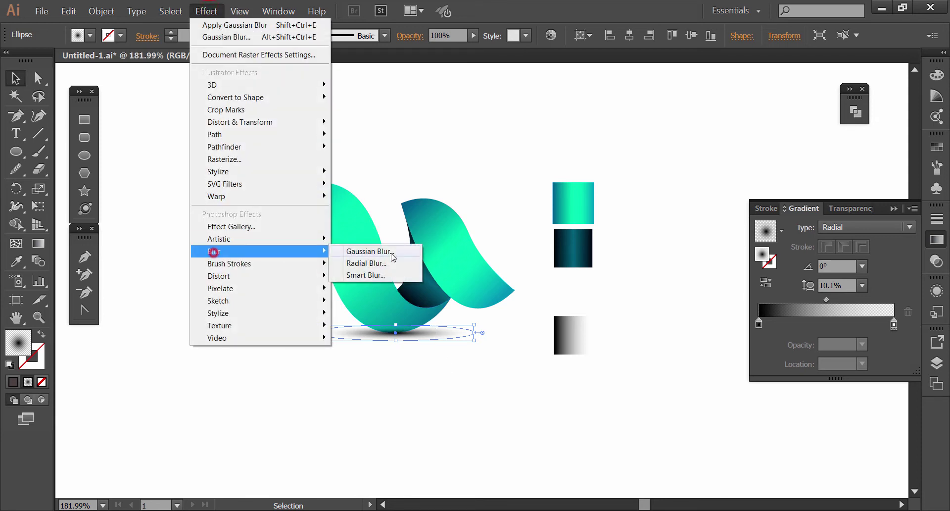
click(391, 253)
click(409, 276)
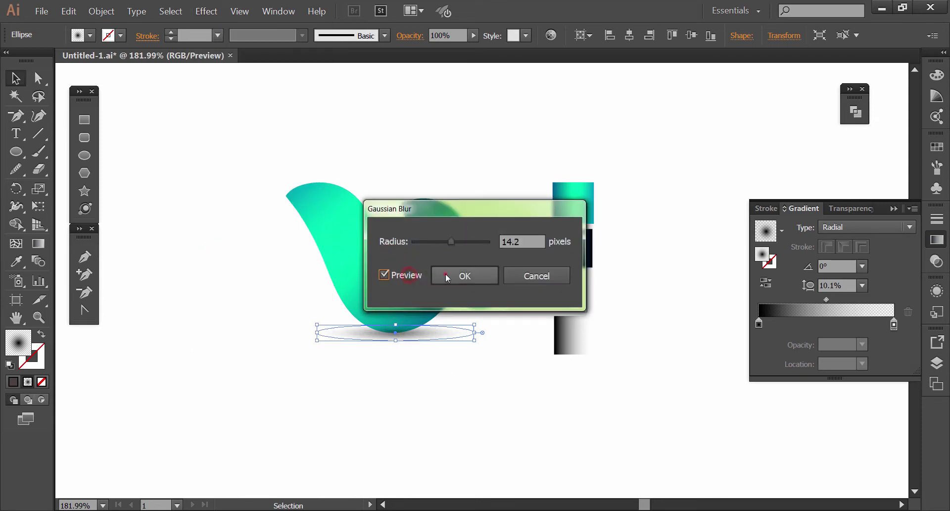
click(445, 273)
Step: Set the shadow's blend mode to Multiply and lower its opacity slightly
click(841, 210)
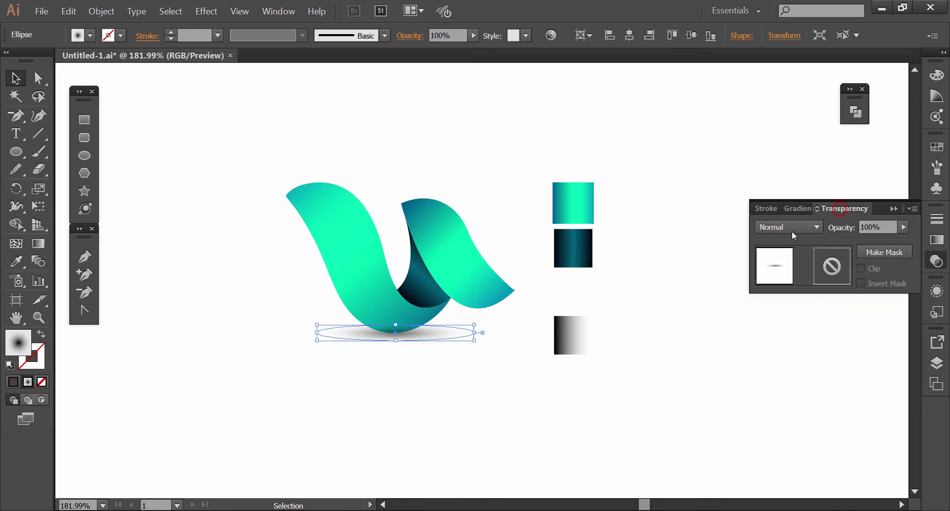
click(792, 229)
click(791, 280)
drag(882, 242, 890, 240)
click(927, 262)
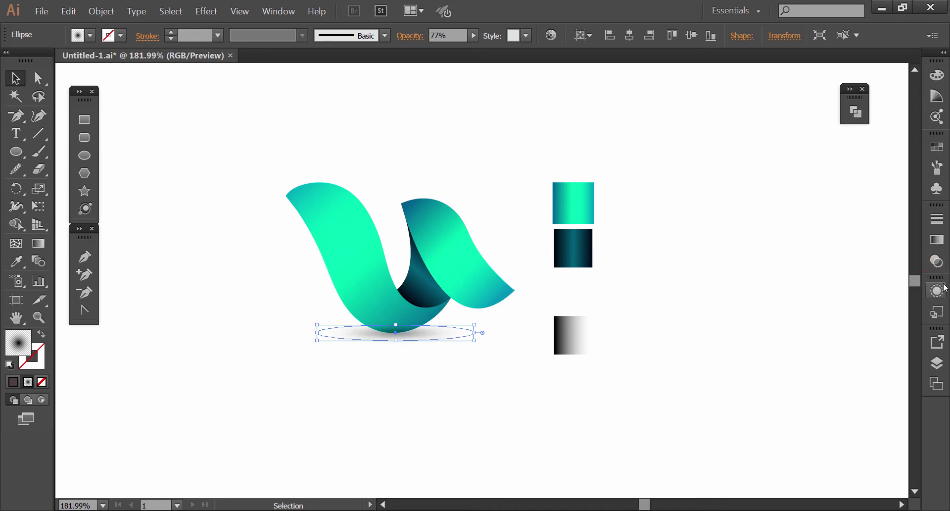
Step: Widen the shadow ellipse symmetrically and send it behind the ribbon
drag(475, 341, 483, 347)
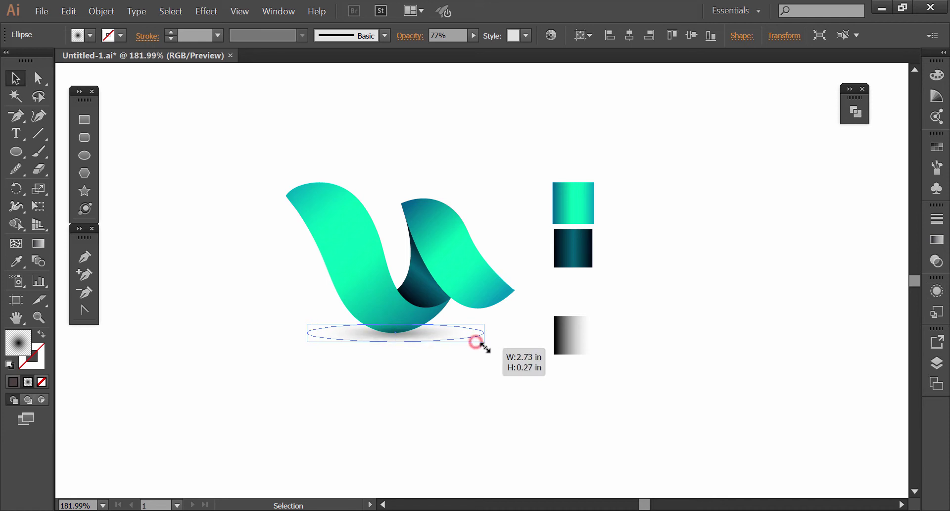
right_click(430, 335)
mouse_move(462, 280)
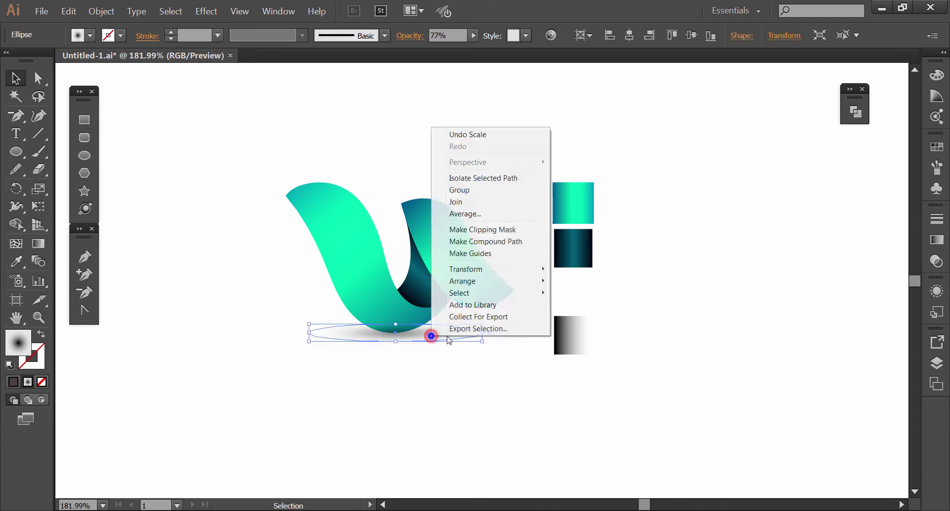
click(488, 281)
click(597, 317)
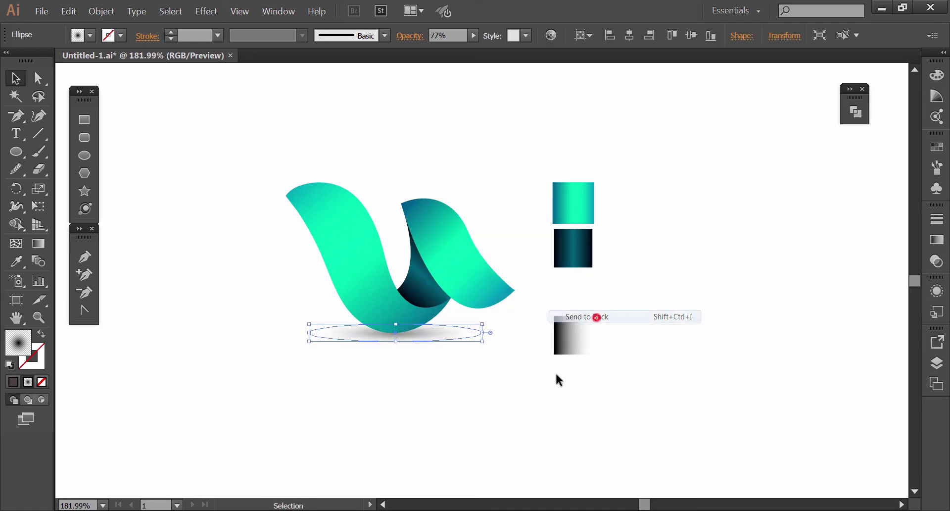
click(492, 388)
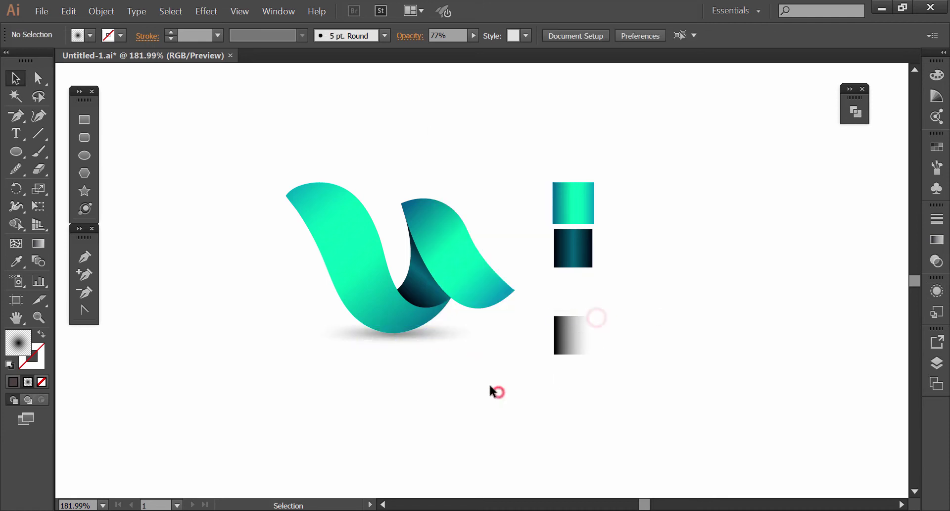
Step: Adjust the shadow's opacity to 88% and view the artboard at actual size
click(452, 331)
click(937, 261)
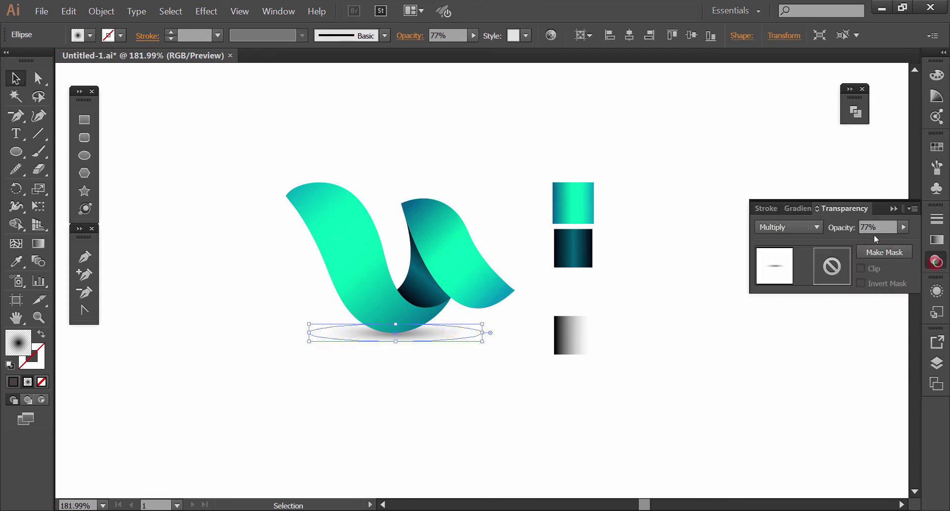
click(905, 226)
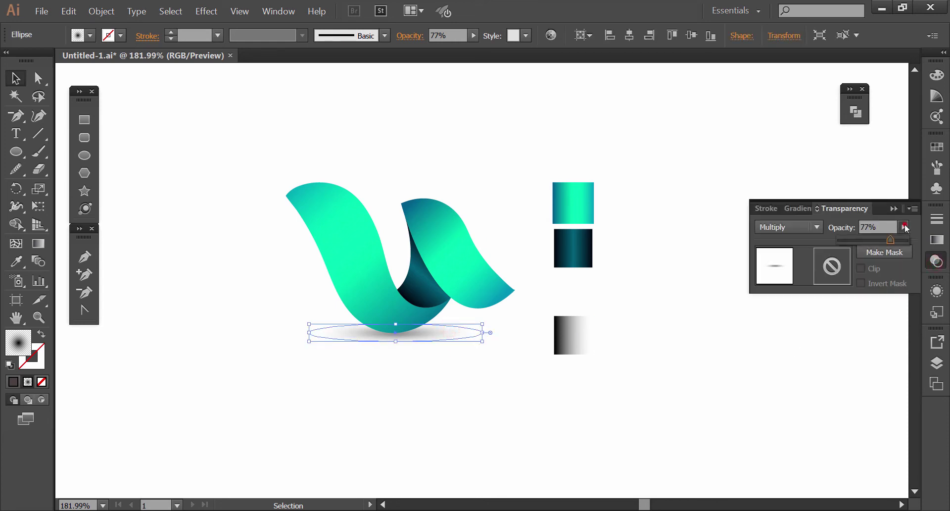
click(786, 295)
key(ctrl+1)
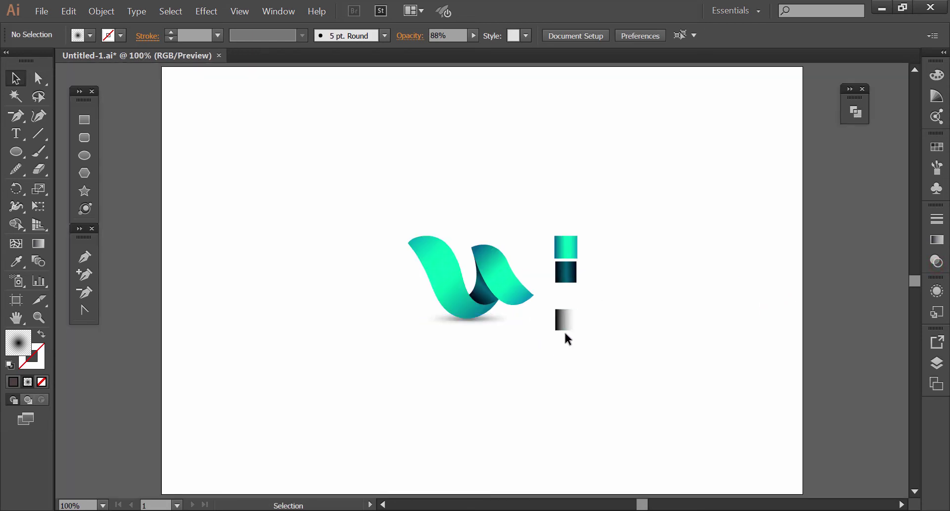
Step: Move the gradient swatches to the top-left and Alt-drag a copy of both ribbons left
drag(564, 328, 140, 189)
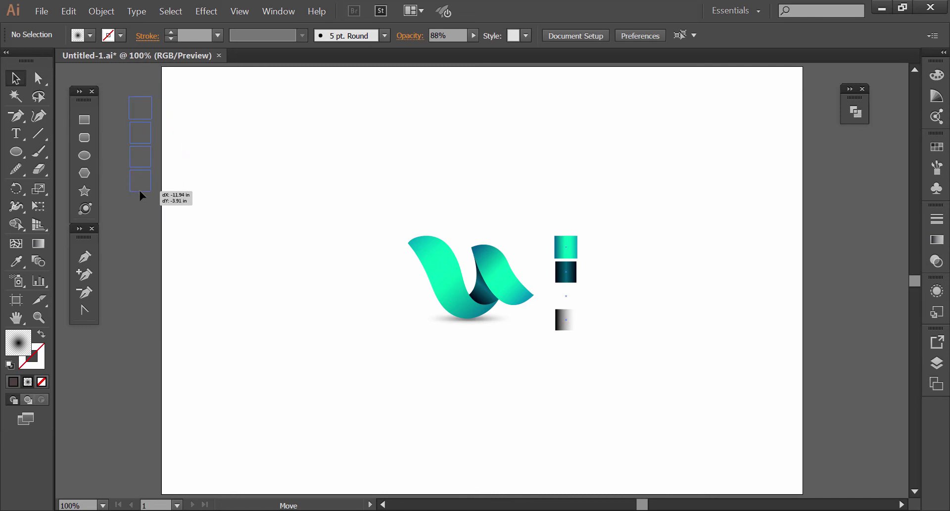
click(327, 257)
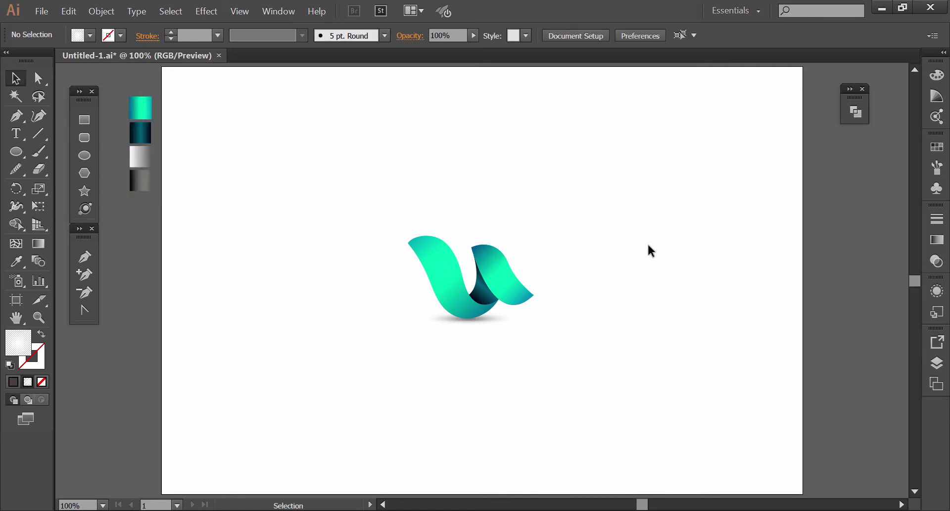
click(440, 280)
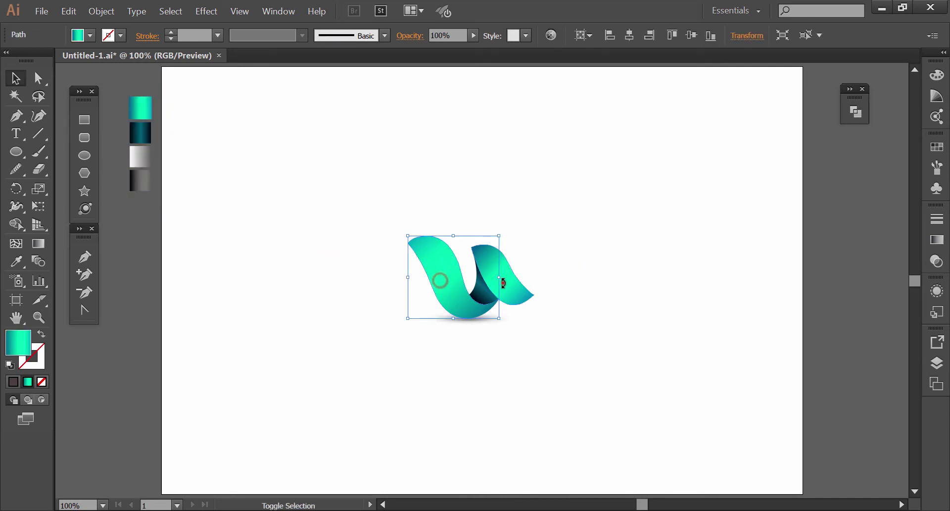
shift+click(512, 283)
drag(512, 282, 367, 285)
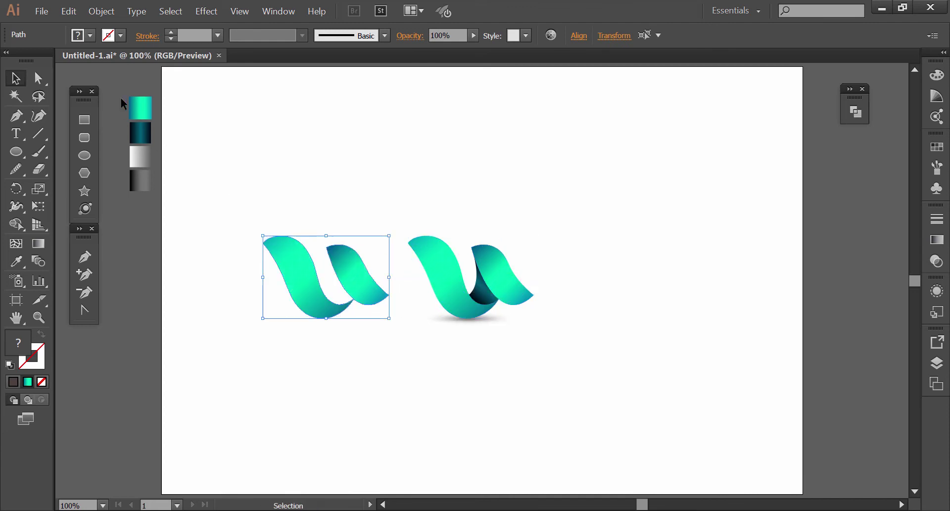
Step: Apply Offset Path at -2 to the ribbon copies and zoom in on them
click(100, 13)
mouse_move(108, 230)
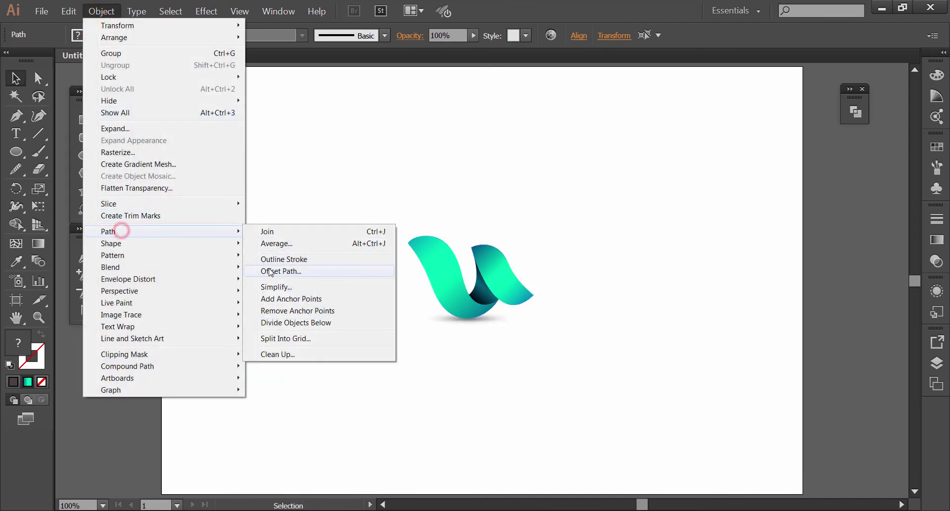
click(272, 272)
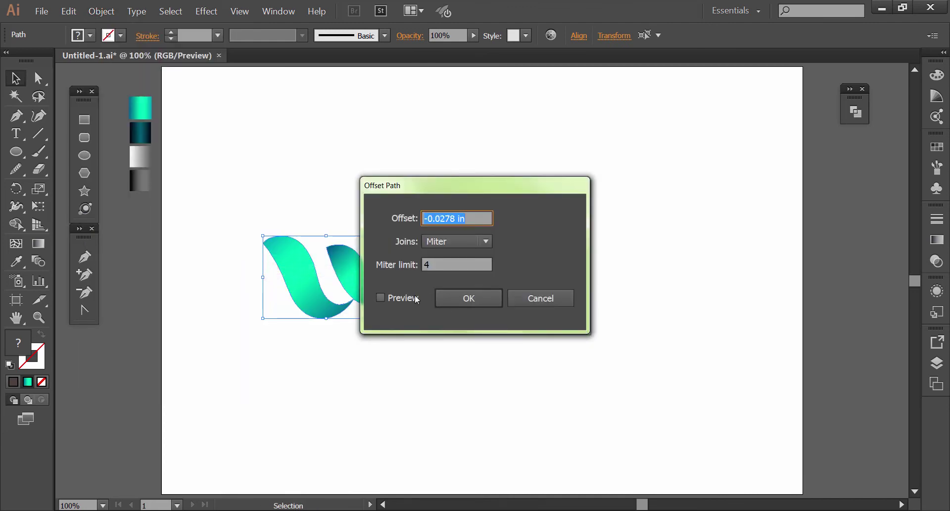
text(-2)
key(Return)
drag(254, 213, 373, 312)
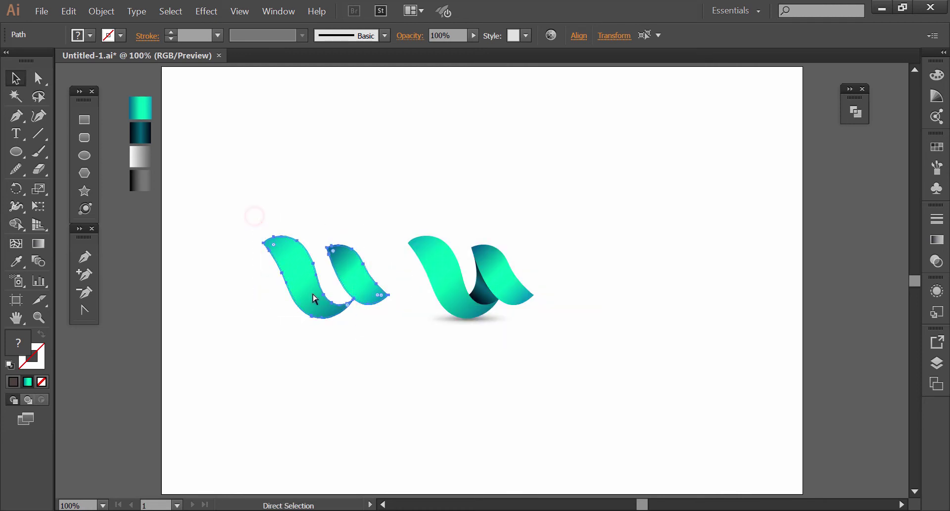
drag(242, 201, 568, 381)
Step: Cut both leaf copies into thin rim outlines with Pathfinder Minus Front
click(855, 112)
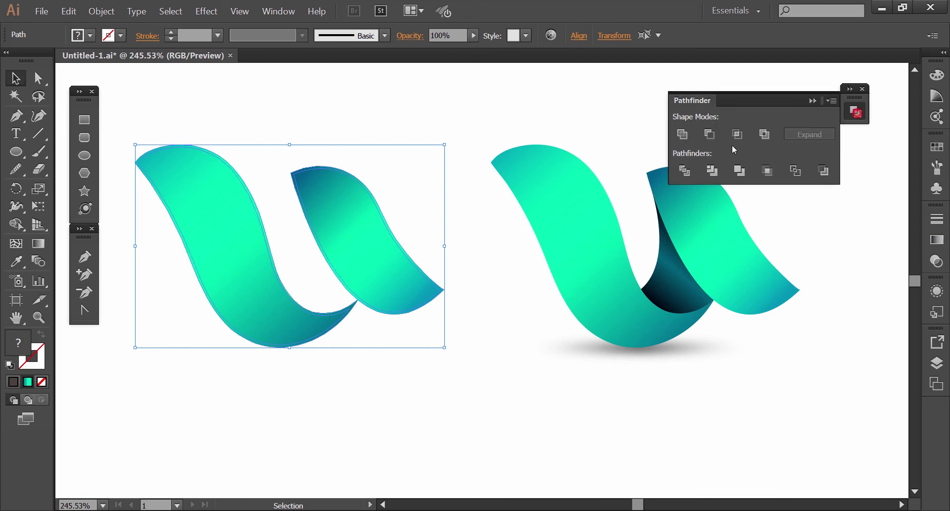
click(713, 141)
key(ctrl+z)
click(372, 174)
click(710, 134)
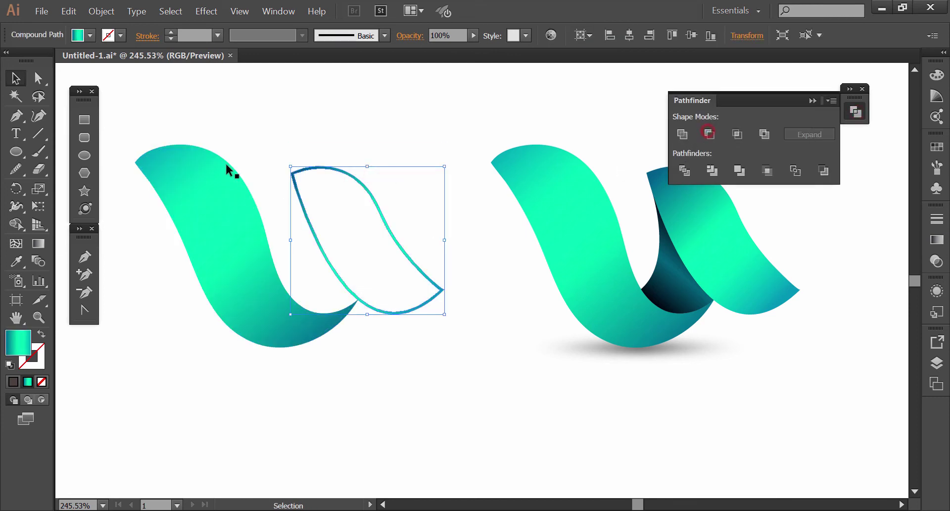
drag(244, 148, 239, 195)
click(708, 132)
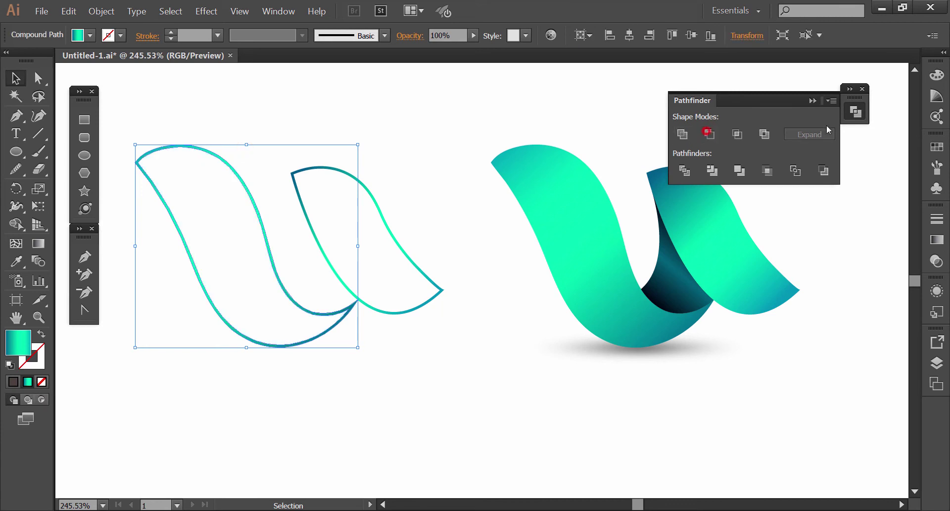
click(857, 118)
Step: Move both rim outlines onto the original logo and fit the artboard in view
mouse_move(418, 134)
mouse_down()
mouse_move(250, 231)
mouse_move(615, 253)
mouse_up()
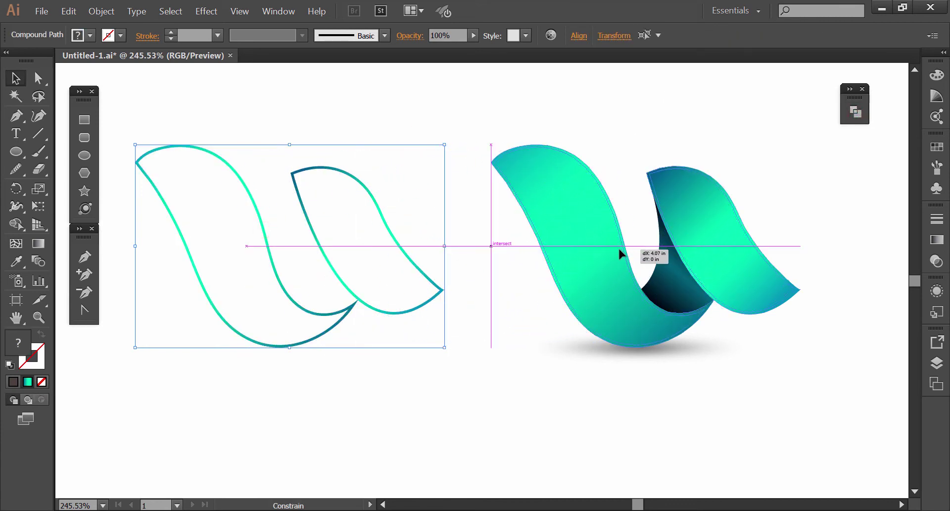
drag(615, 253, 617, 246)
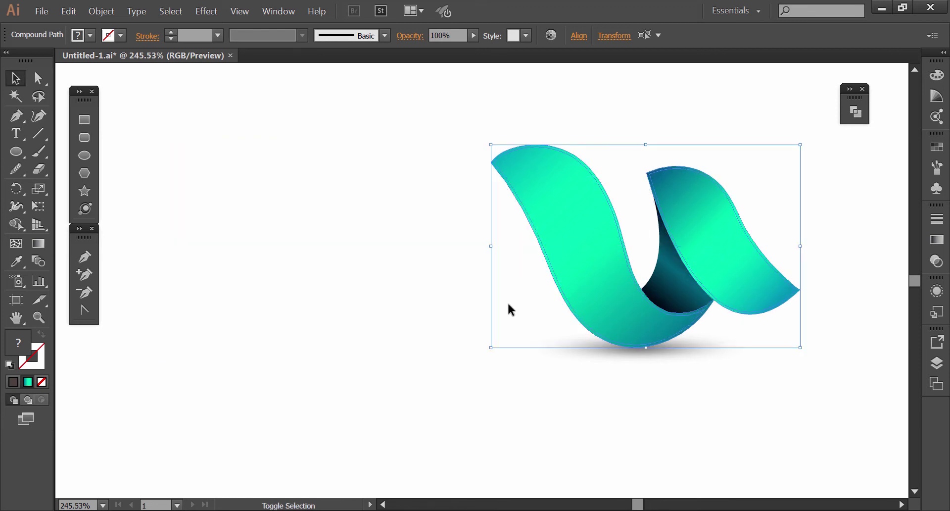
key(ctrl+1)
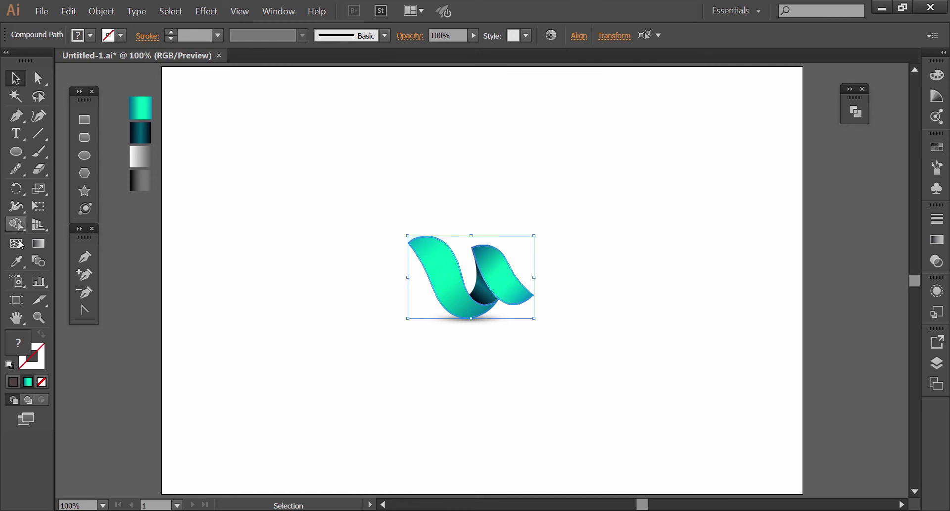
Step: Give the left rim overlay the white gradient swatch and make it radial
click(17, 261)
click(140, 156)
drag(392, 218, 568, 349)
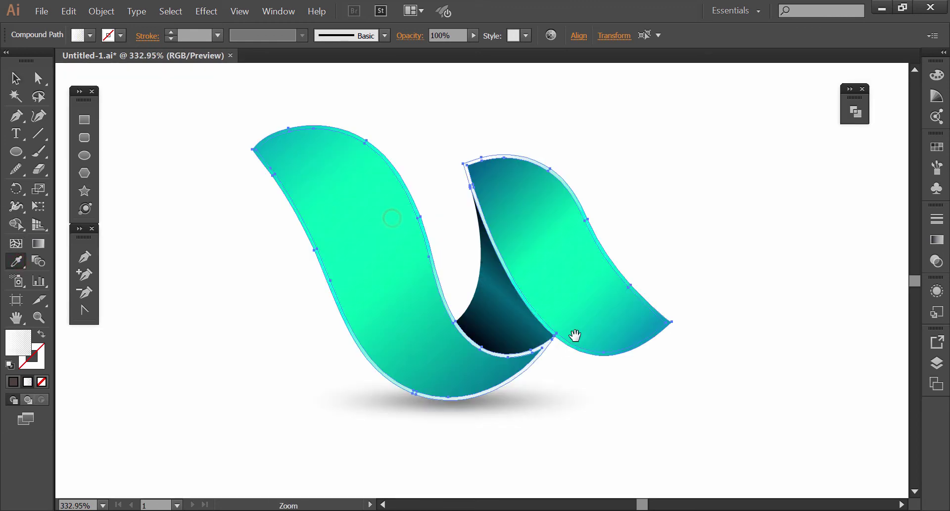
click(945, 242)
click(867, 227)
click(860, 258)
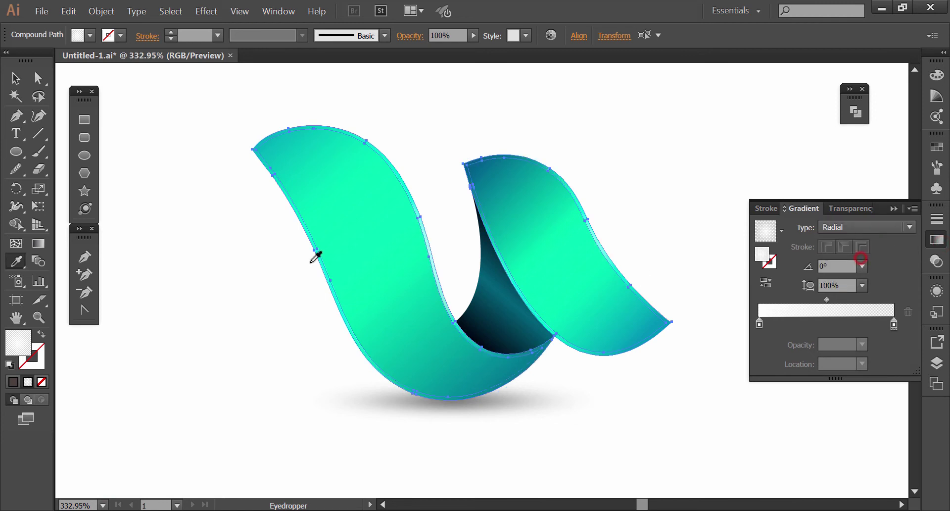
Step: Centre the radial gradient on the inner fold, squashed to 34.7% and tilted -21.9°
click(38, 243)
ctrl+click(234, 336)
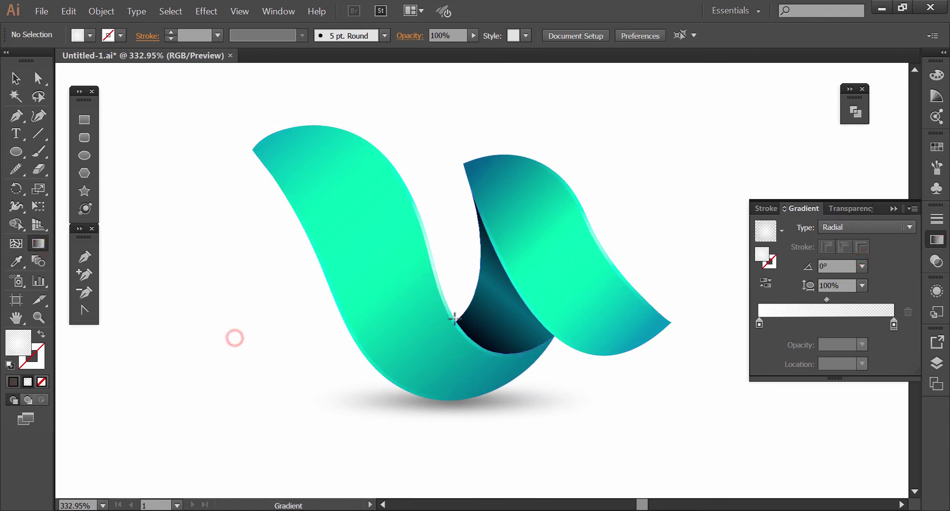
ctrl+click(453, 320)
drag(451, 306, 528, 396)
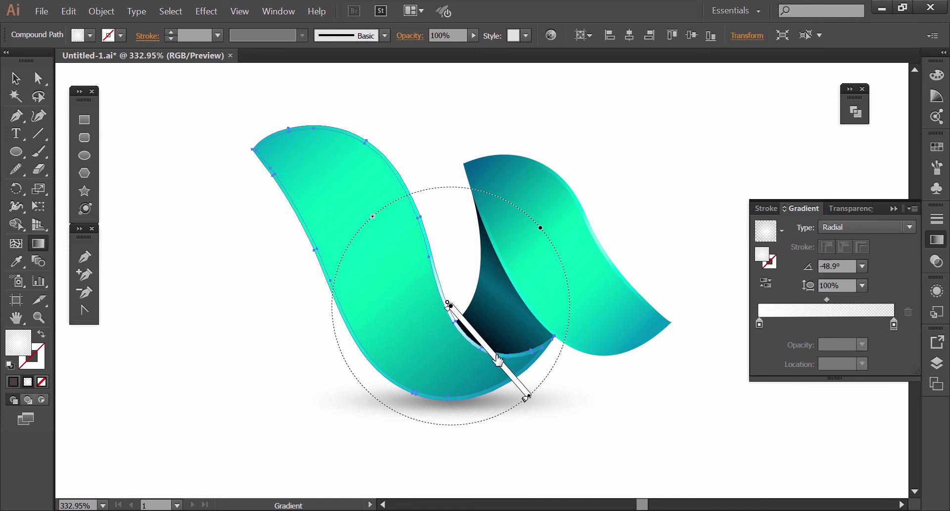
drag(509, 372, 528, 396)
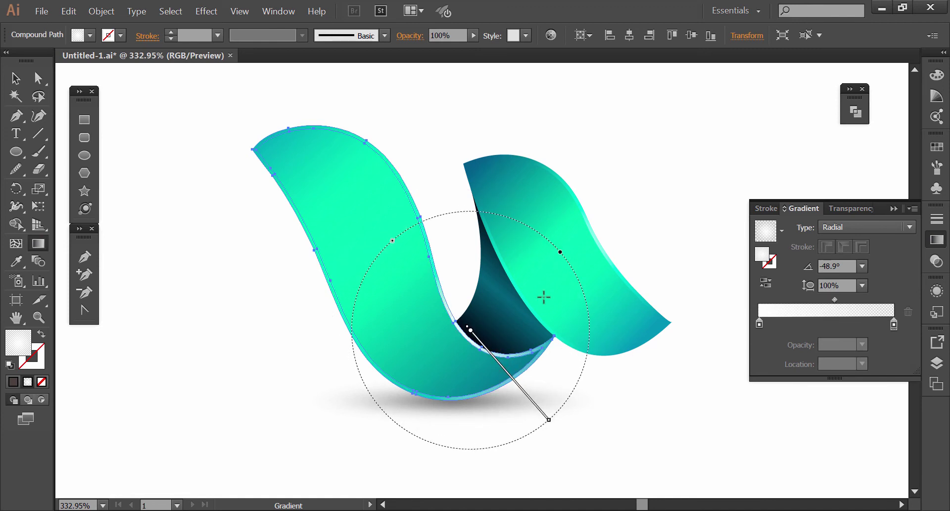
drag(561, 255, 502, 303)
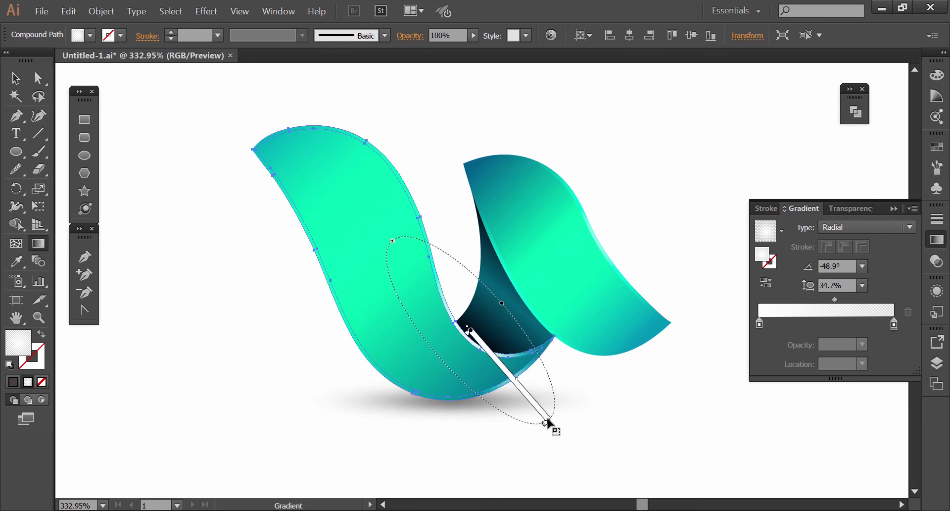
drag(551, 423, 596, 384)
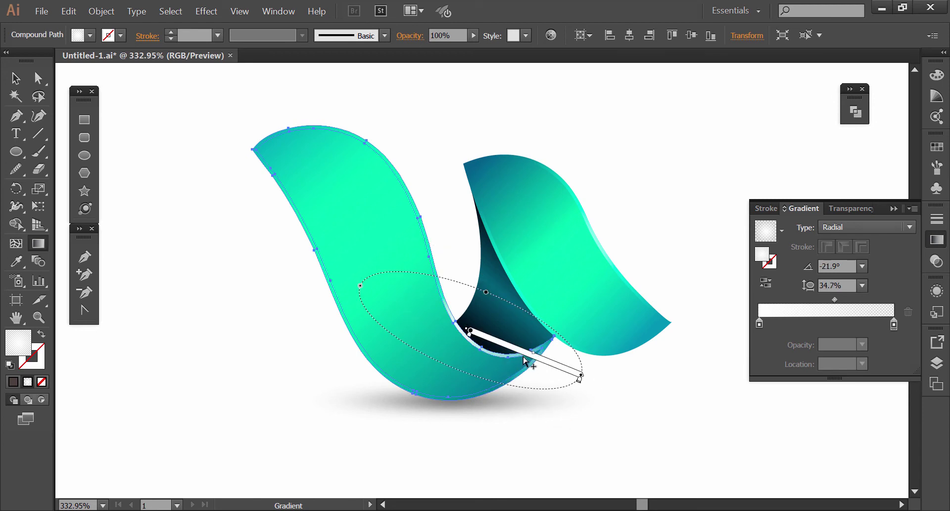
drag(529, 353, 542, 355)
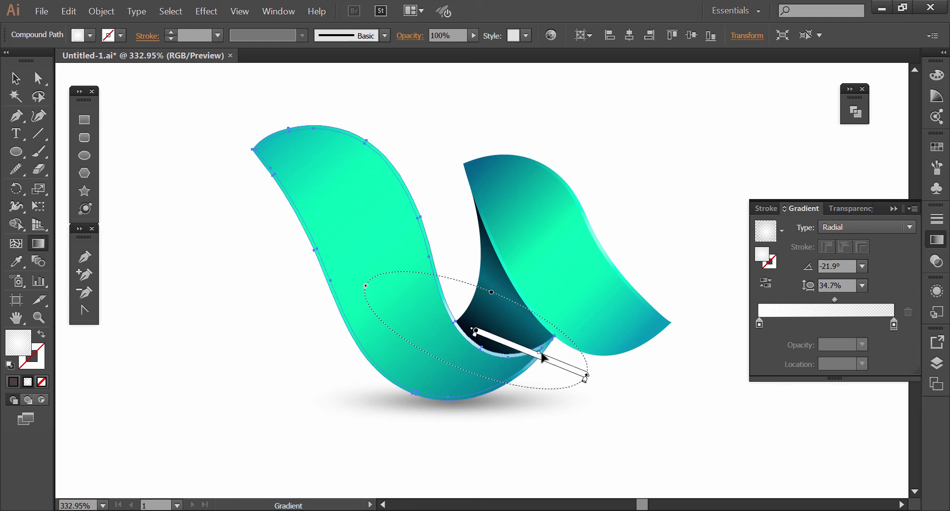
Step: Redraw the right overlay's radial gradient along the fold, squashed to 42% with midpoint shifted outward
key(v)
click(586, 398)
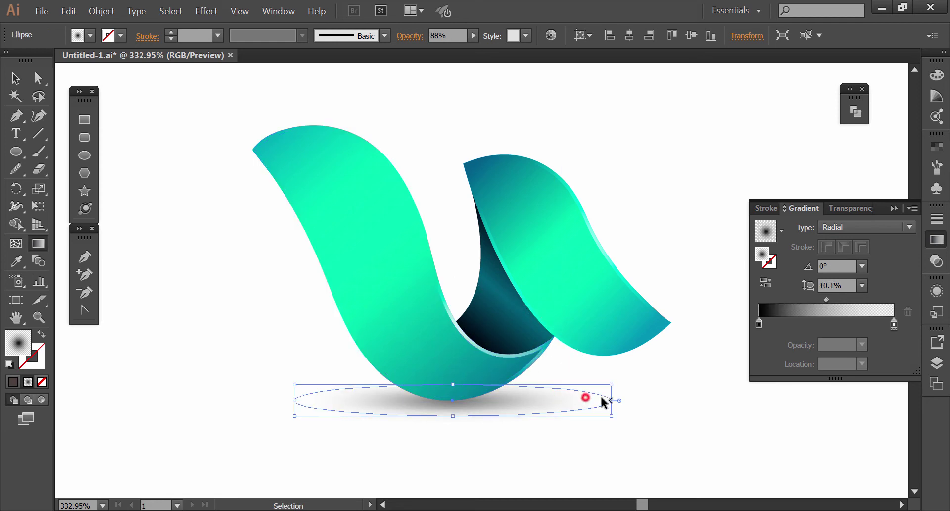
click(652, 397)
click(635, 348)
key(g)
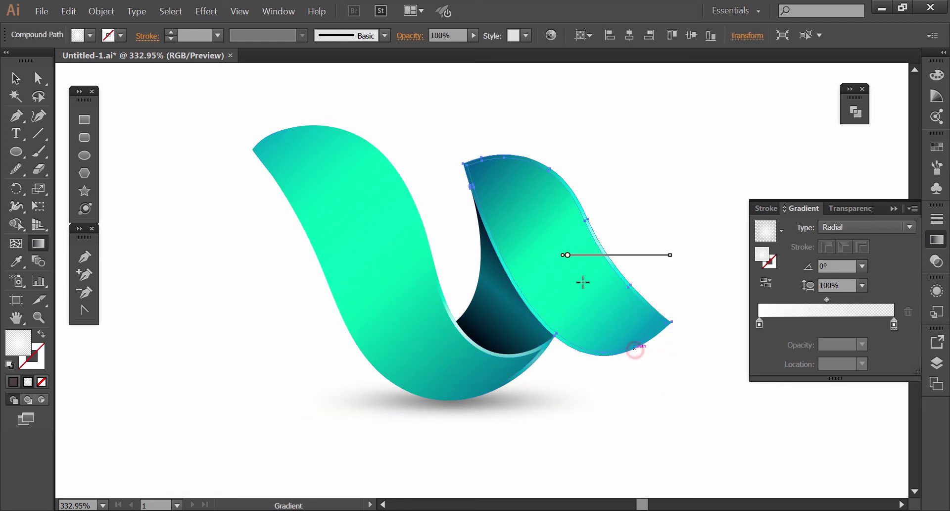
drag(512, 274, 565, 347)
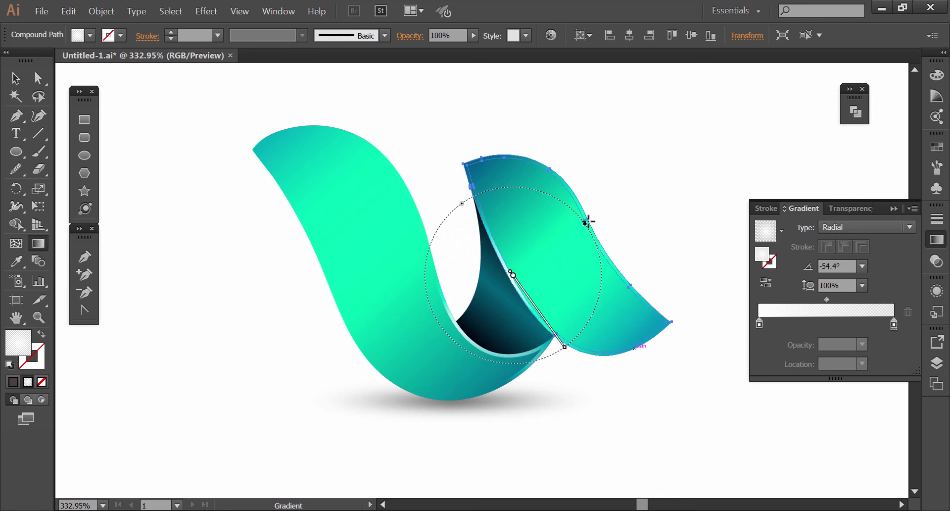
drag(585, 223, 544, 254)
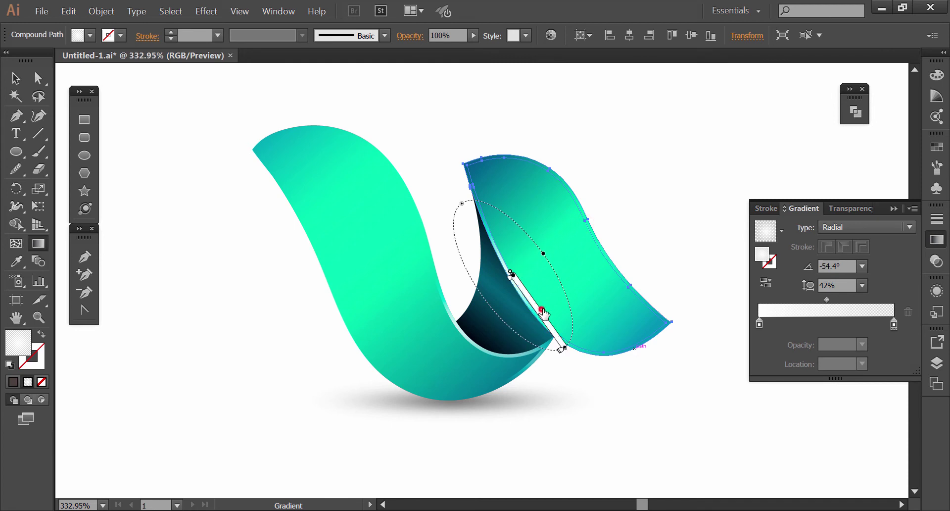
drag(543, 311, 549, 321)
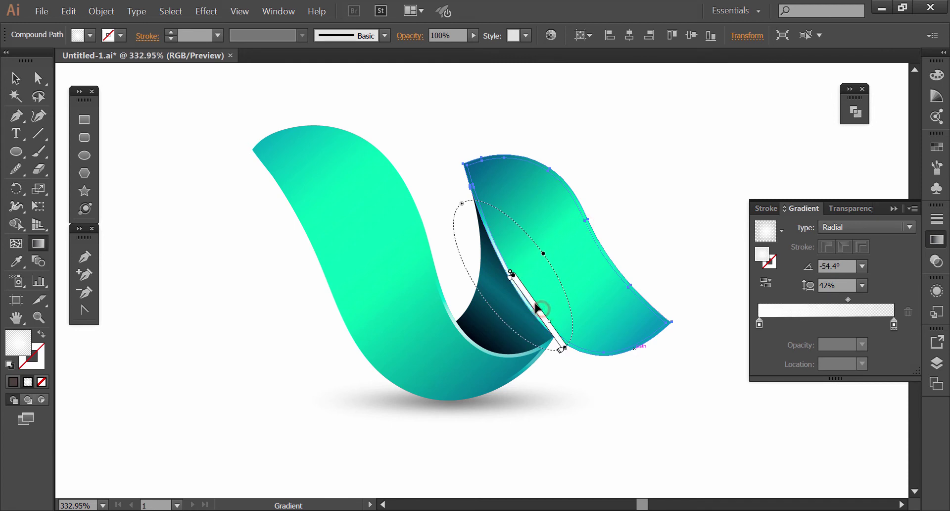
Step: Preview the right overlay's shading by toggling between the Selection and Gradient tools
key(v)
click(672, 420)
click(552, 318)
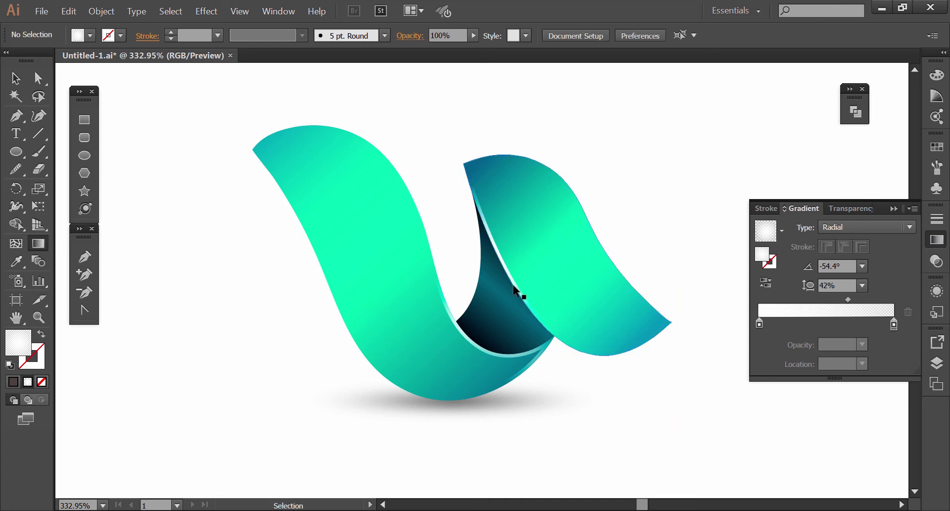
key(g)
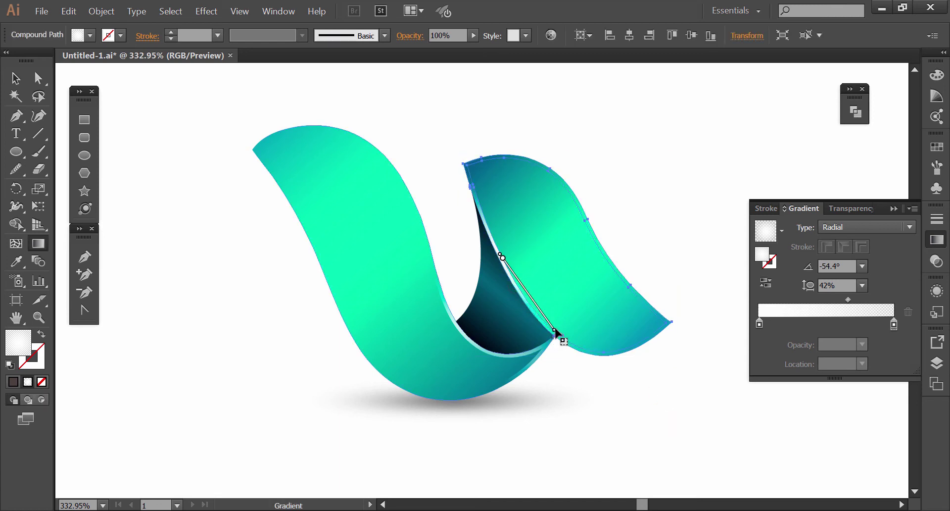
key(v)
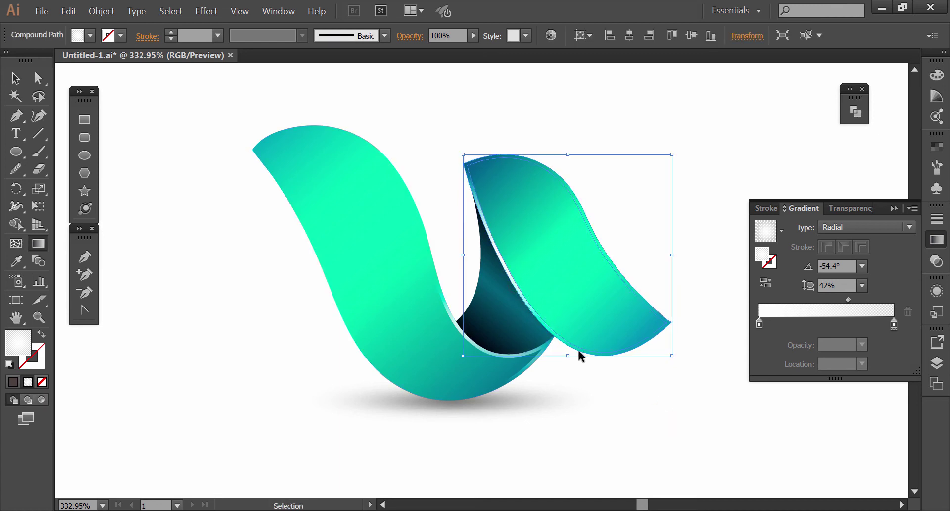
key(g)
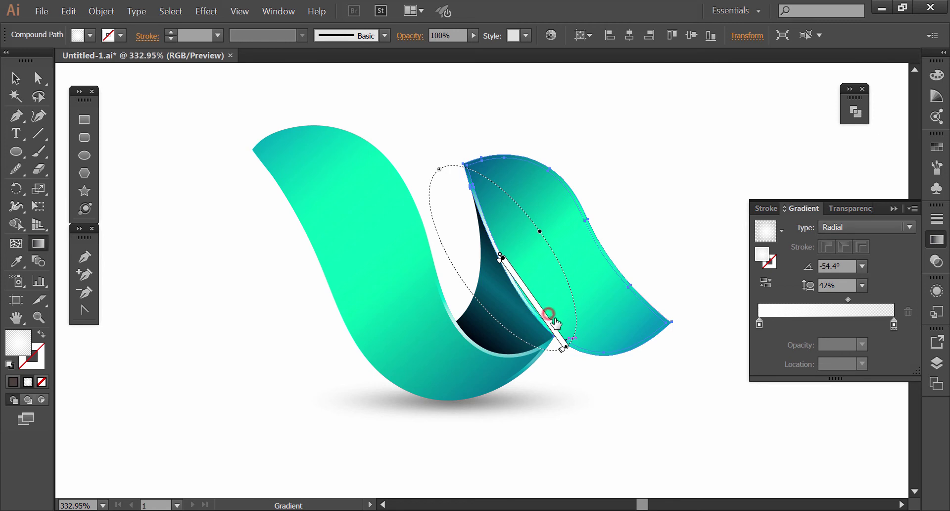
key(v)
click(683, 392)
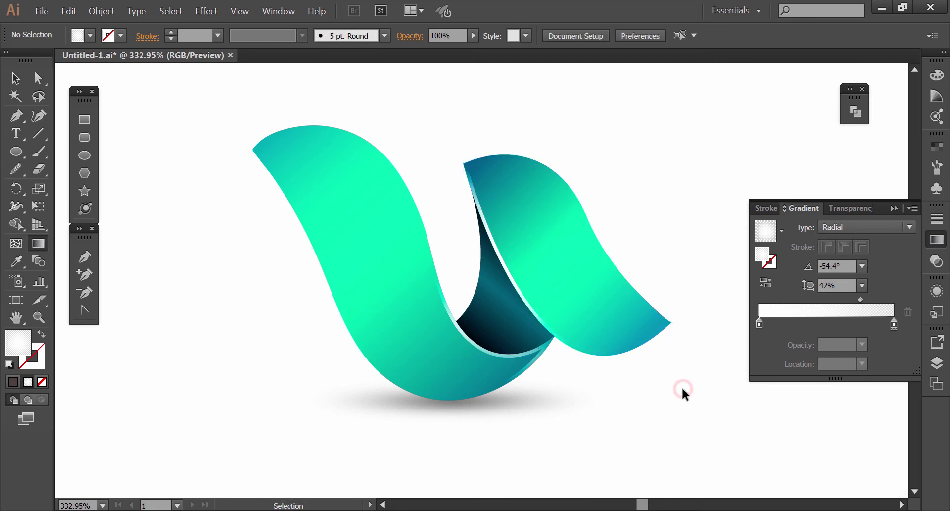
Step: Shorten the left overlay's radial gradient, nudging it down and tilting it to -7.2°
click(471, 343)
key(g)
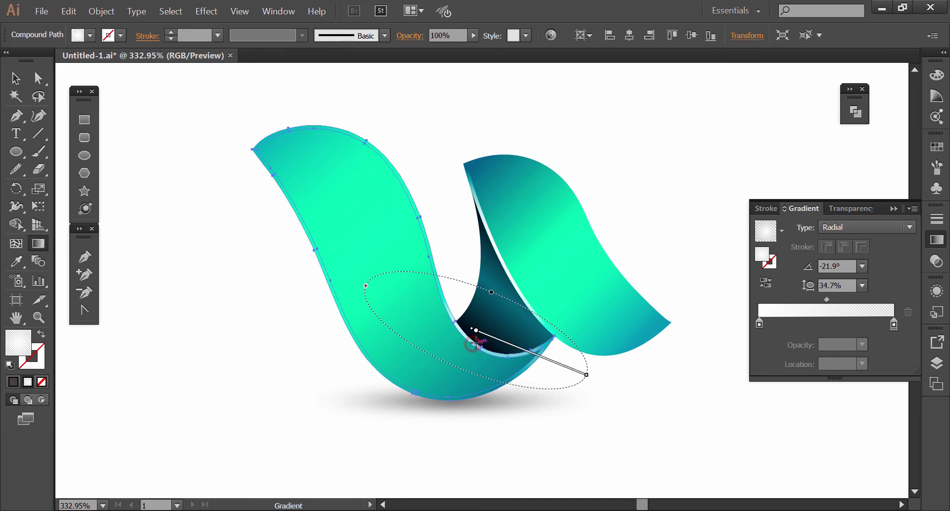
drag(487, 345, 489, 349)
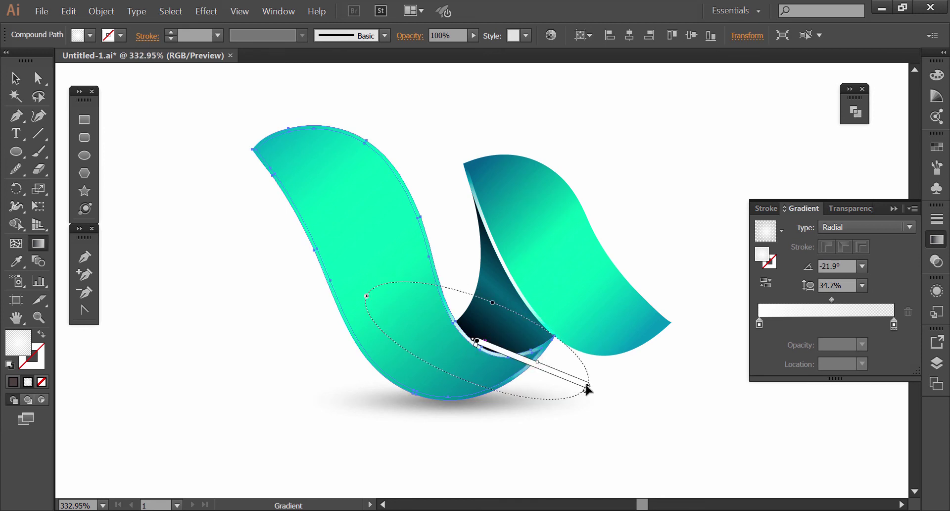
mouse_move(588, 386)
mouse_down()
mouse_move(556, 375)
mouse_move(555, 350)
mouse_up()
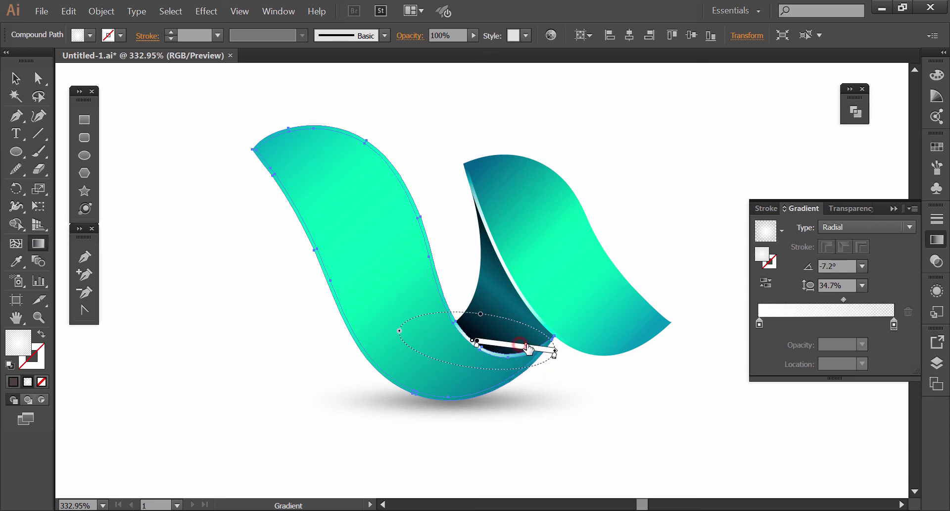
key(v)
click(633, 403)
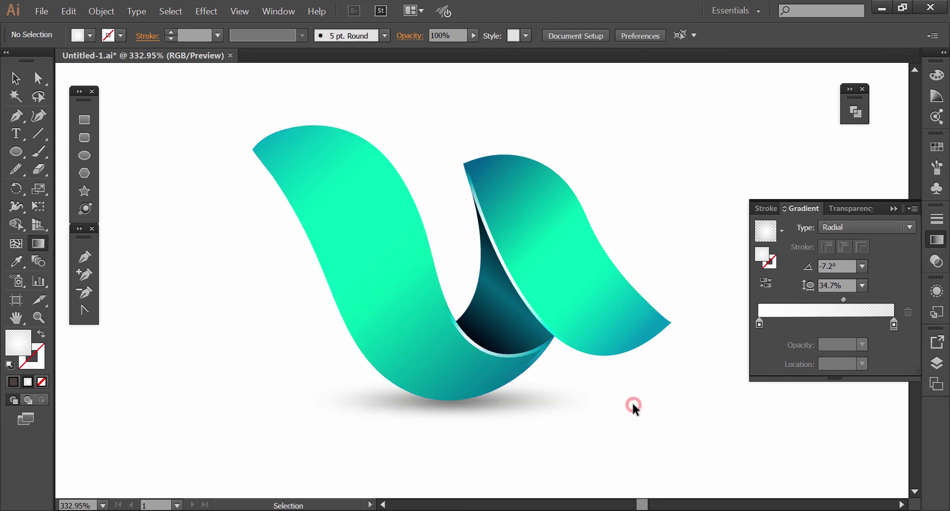
Step: Collapse the Gradient panel and zoom in on the logo
click(16, 79)
click(937, 241)
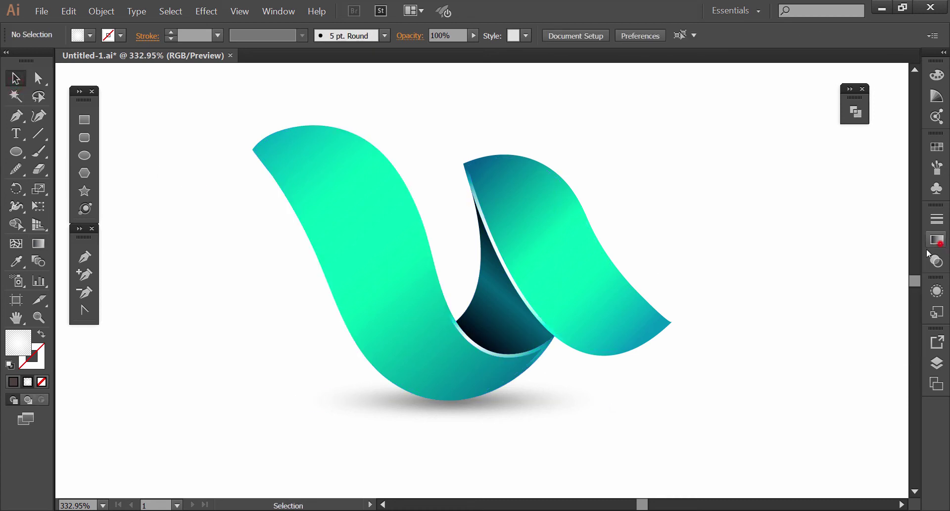
key(ctrl+1)
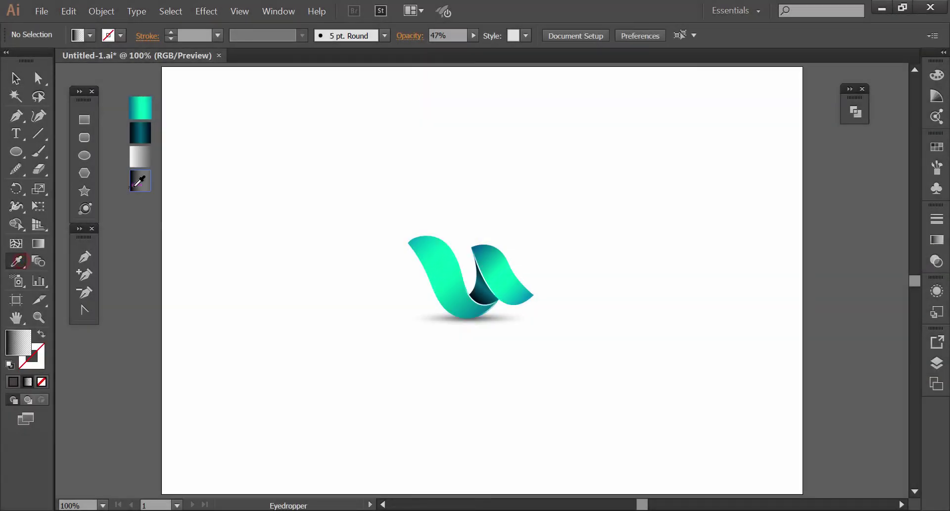
drag(384, 206, 569, 359)
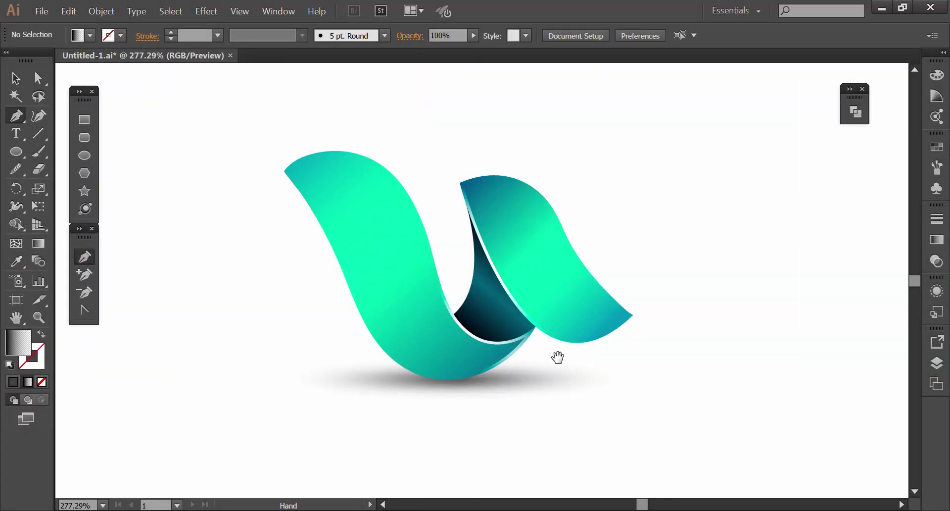
Step: Trace a closed Pen path curving along and below the ribbon's bottom edge
click(534, 328)
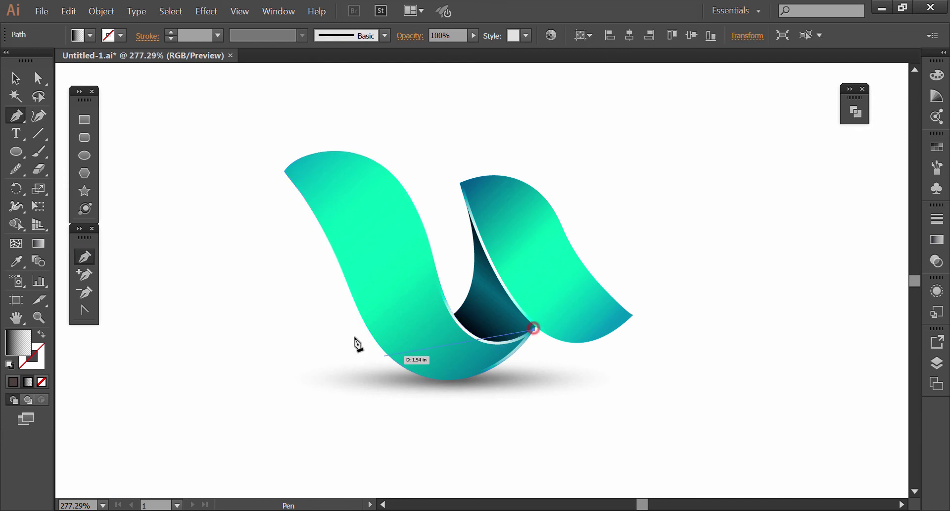
drag(348, 313, 227, 227)
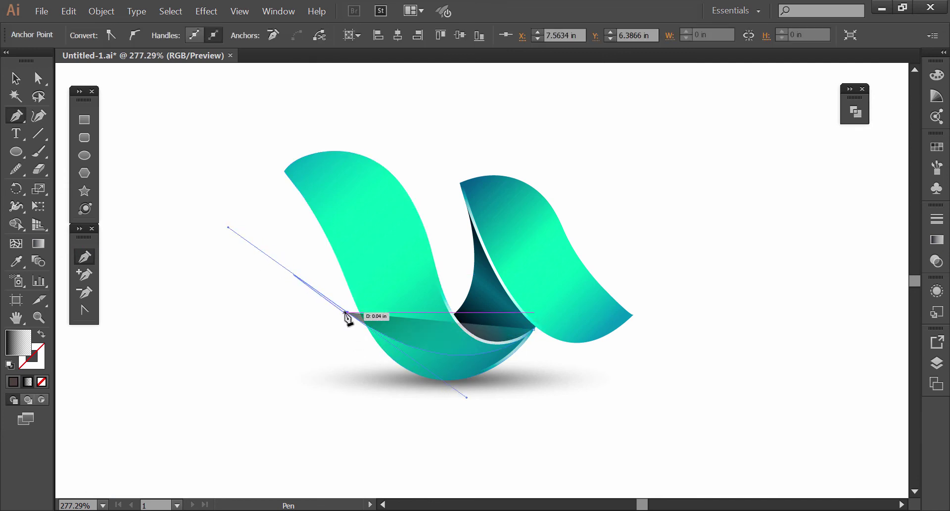
drag(347, 313, 339, 381)
click(339, 379)
click(436, 454)
click(538, 424)
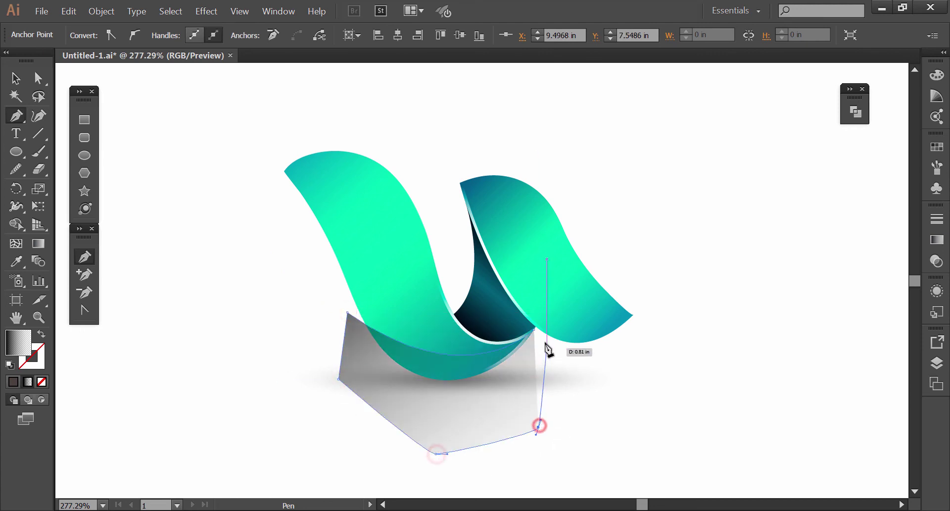
click(535, 330)
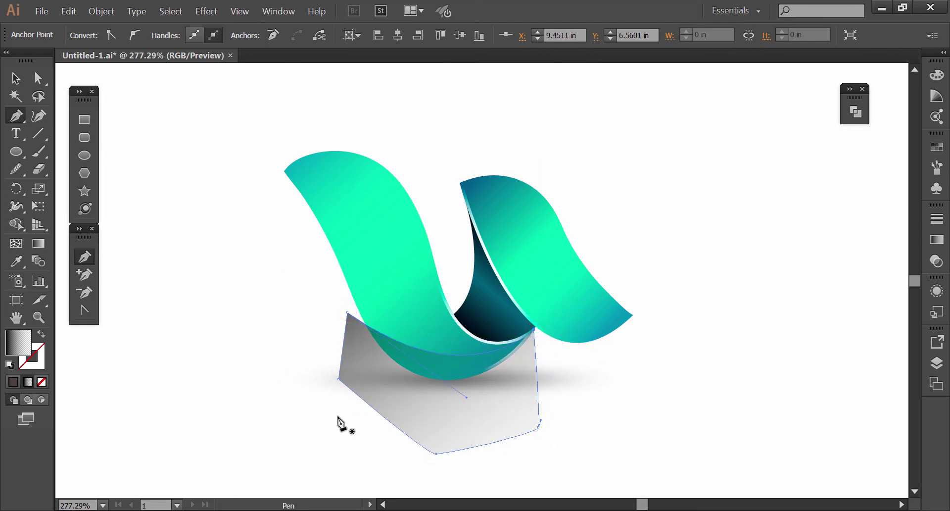
click(15, 77)
Step: Select the new shape with the ribbon and delete the grey region below using Shape Builder
shift+click(411, 267)
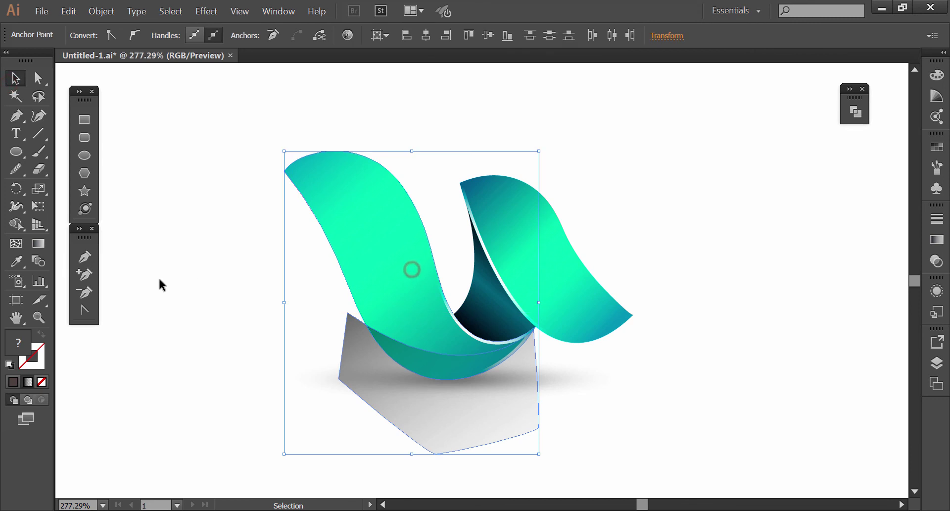
click(16, 225)
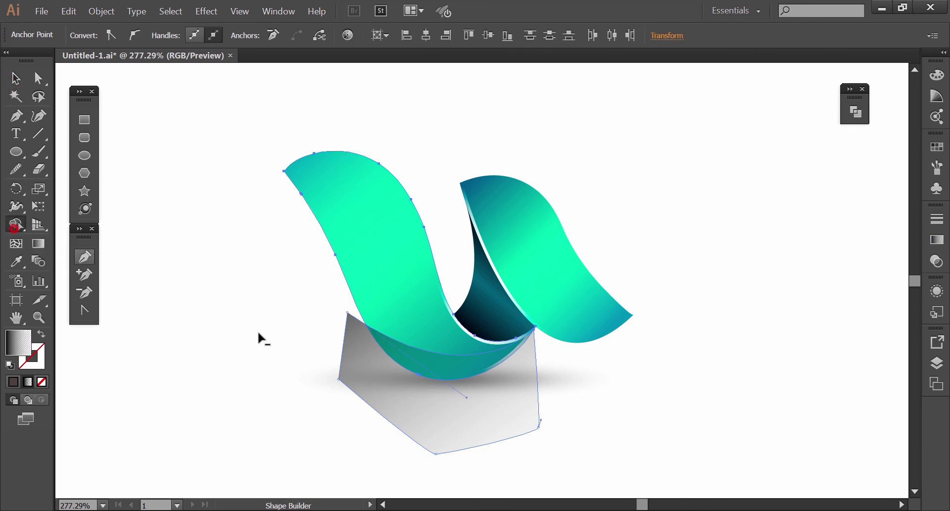
alt+click(381, 396)
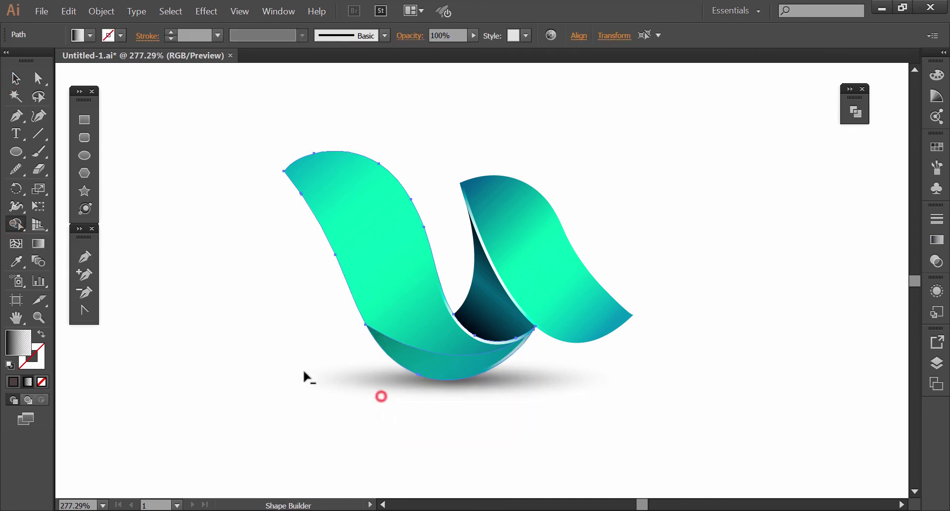
click(14, 78)
click(248, 275)
Step: Run the bottom curve's gradient vertically from bottom to top
click(429, 357)
click(38, 243)
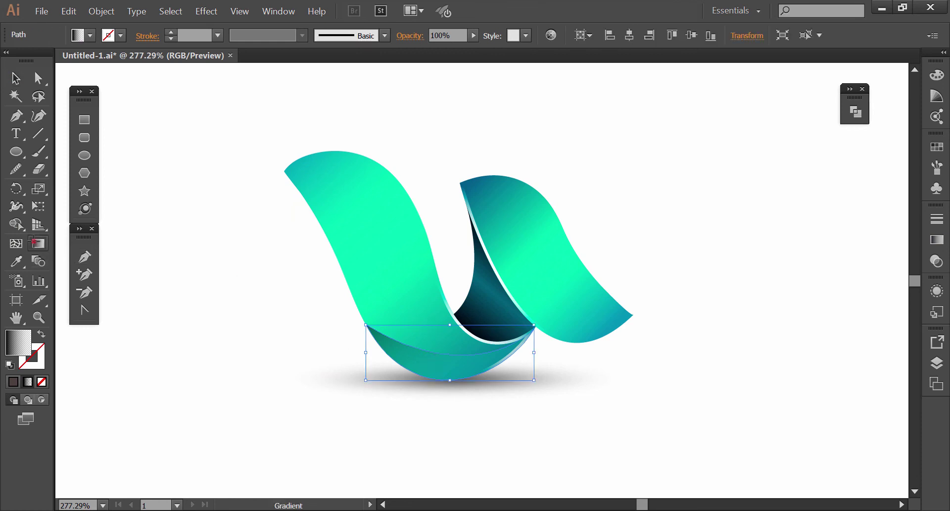
drag(460, 386, 444, 312)
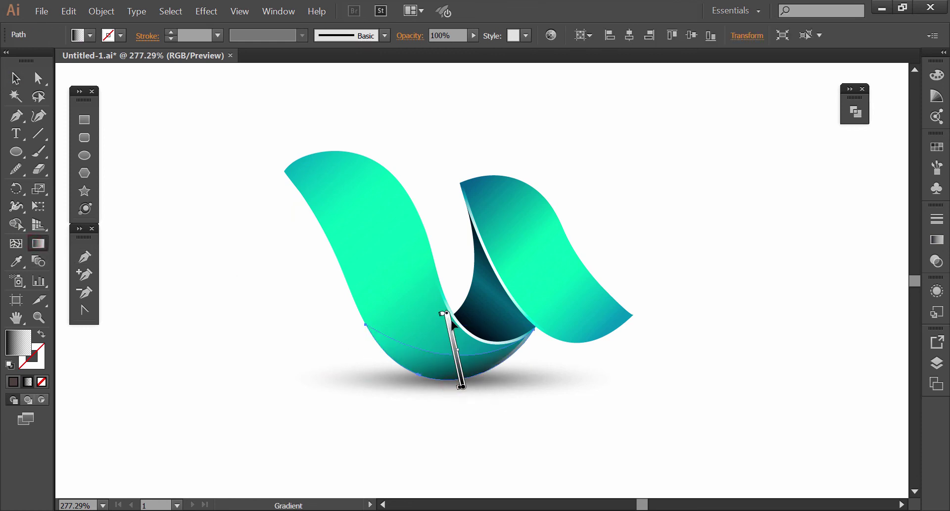
drag(452, 387, 449, 310)
key(v)
click(677, 392)
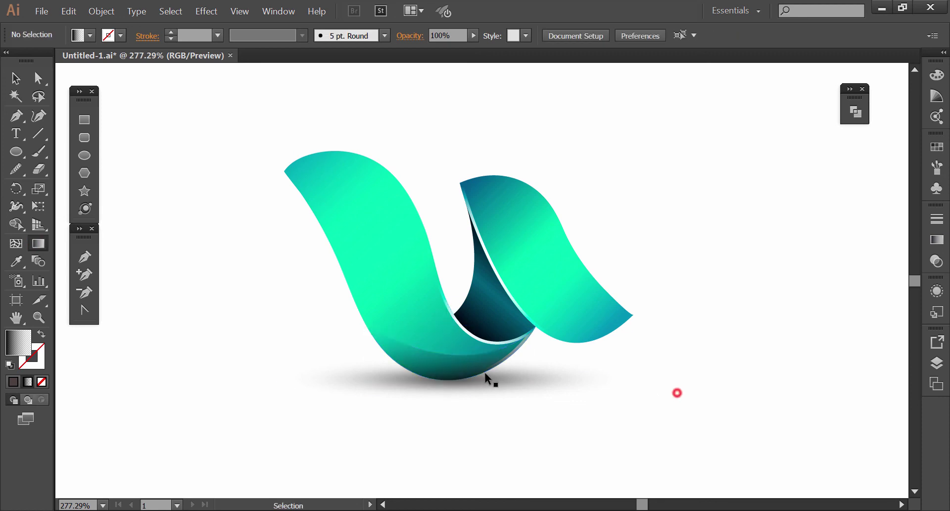
click(453, 369)
Step: Extend the bottom band's gradient upward and blend it with Multiply at 76% opacity
key(g)
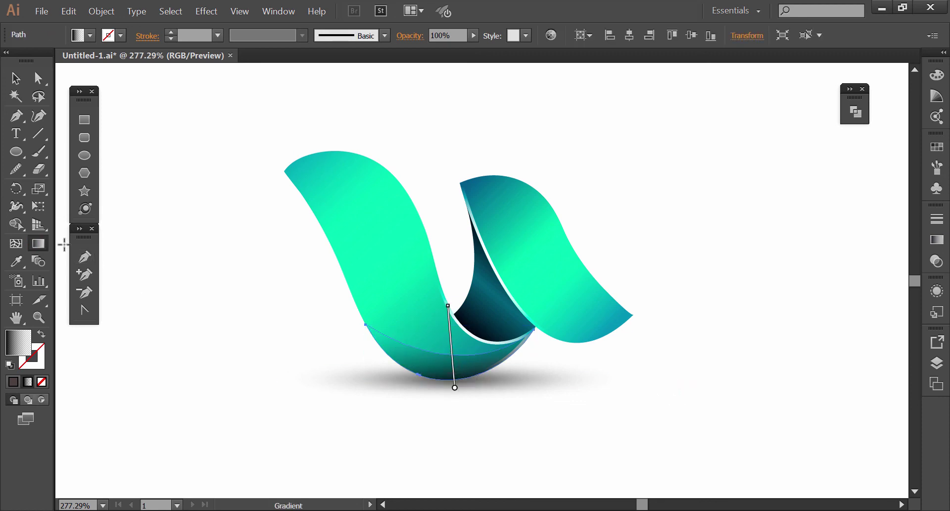
drag(448, 305, 448, 296)
click(937, 260)
click(791, 227)
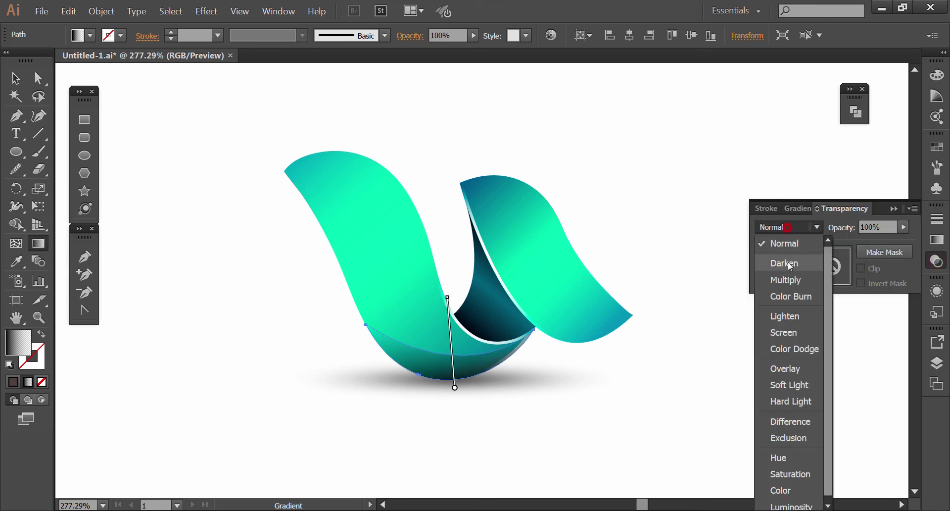
click(788, 280)
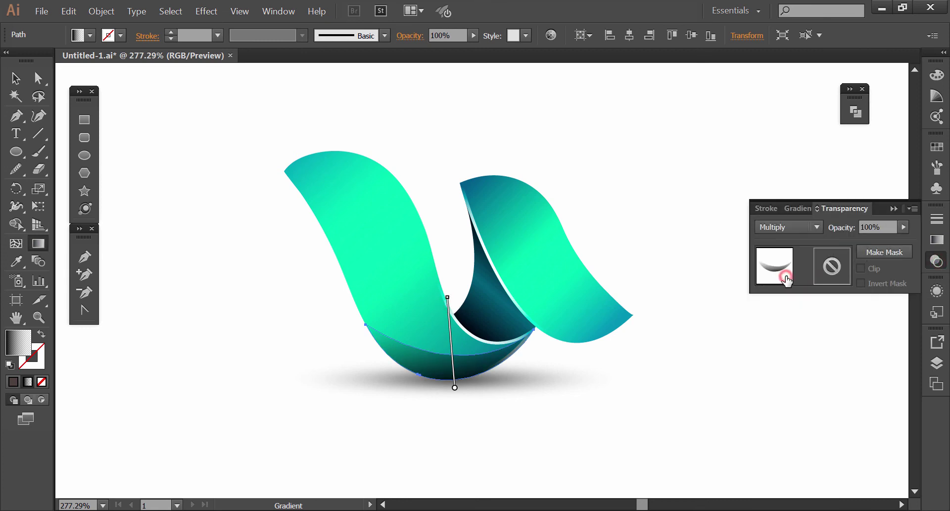
click(903, 226)
drag(907, 241, 891, 241)
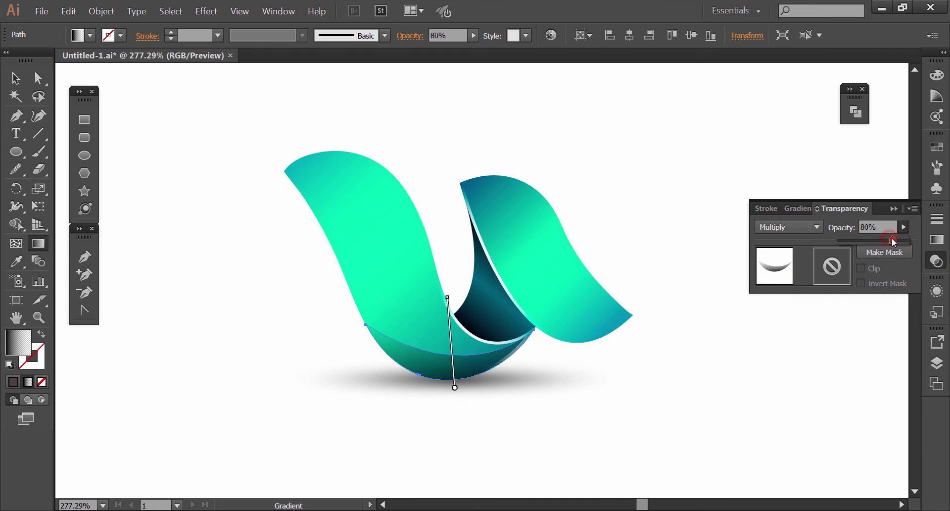
click(936, 261)
Step: Duplicate the bottom curve shape off to the left
click(735, 266)
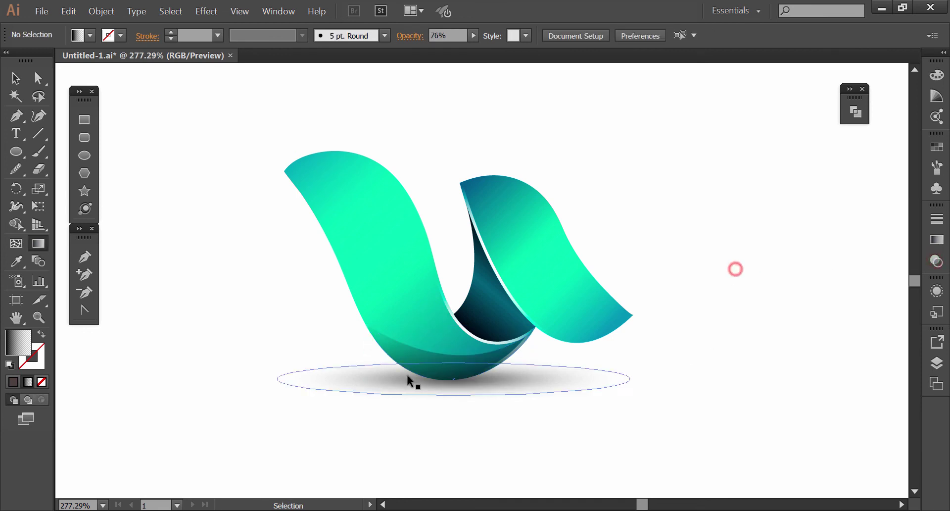
click(435, 354)
drag(437, 355, 234, 355)
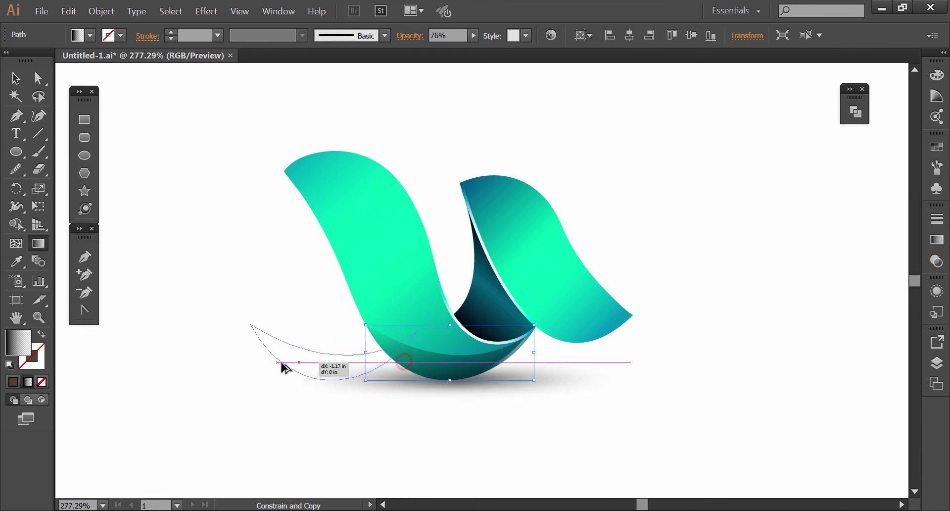
key(g)
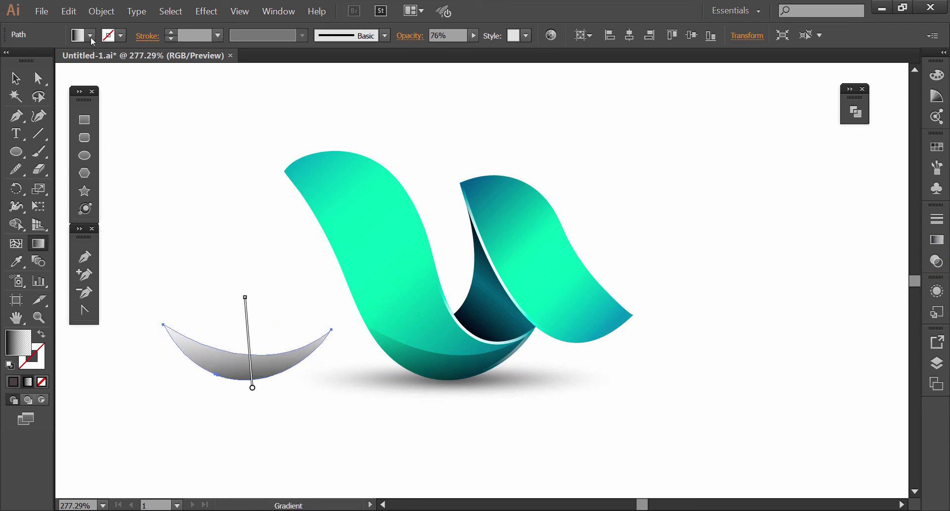
Step: Offset the copy's path inward by -1 p and select the copy with its inset
click(102, 11)
click(121, 231)
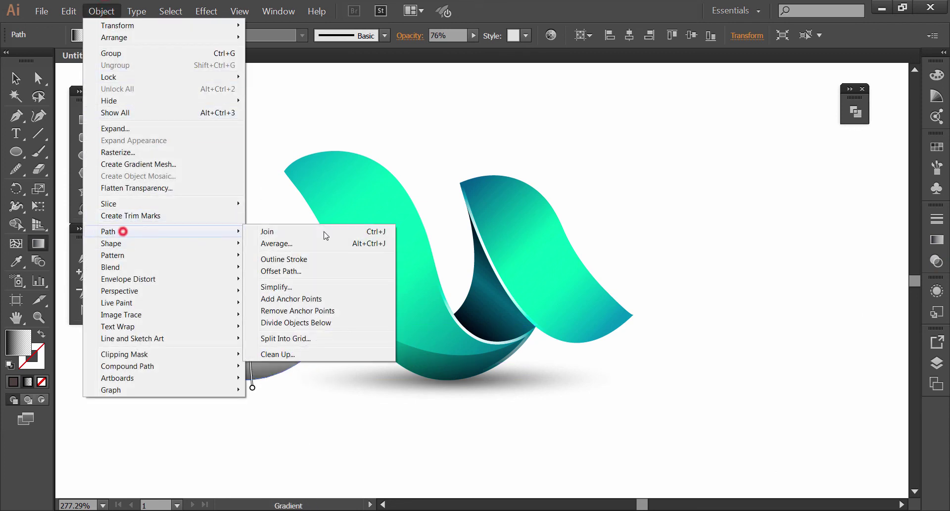
click(317, 272)
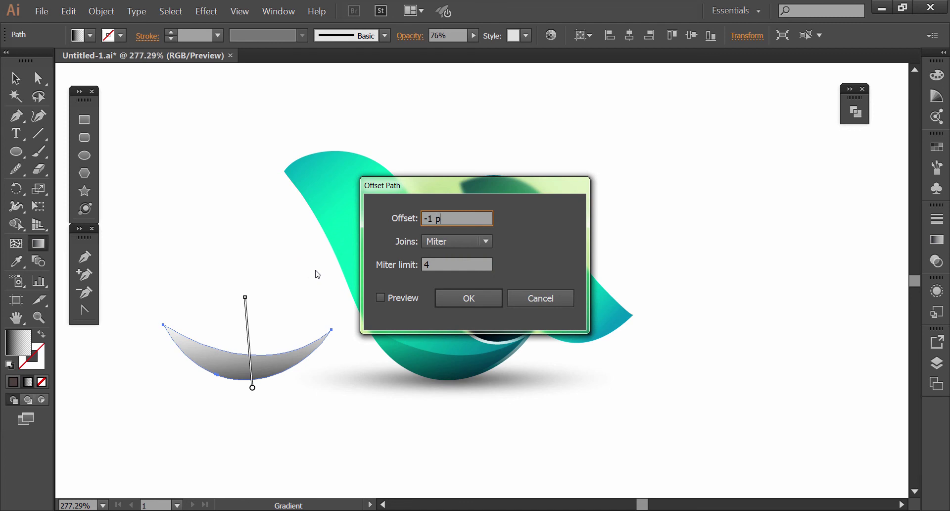
key(Return)
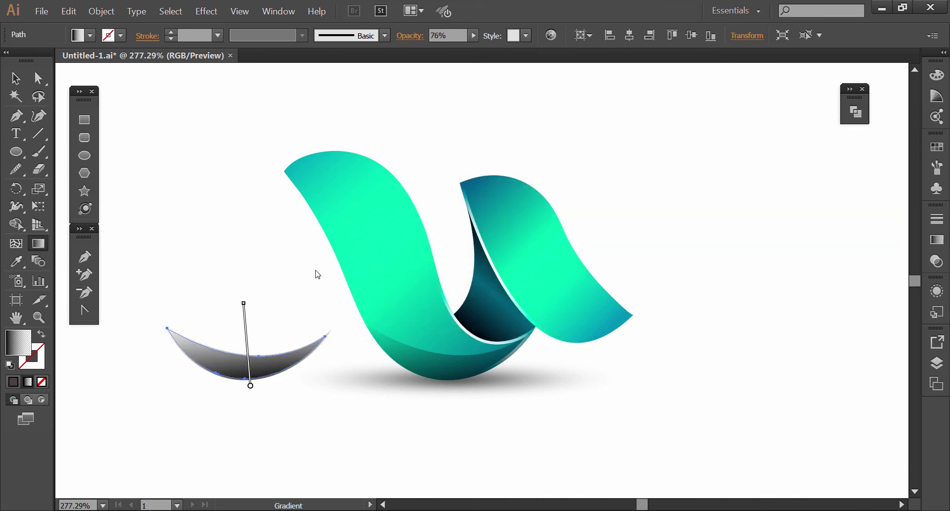
click(15, 77)
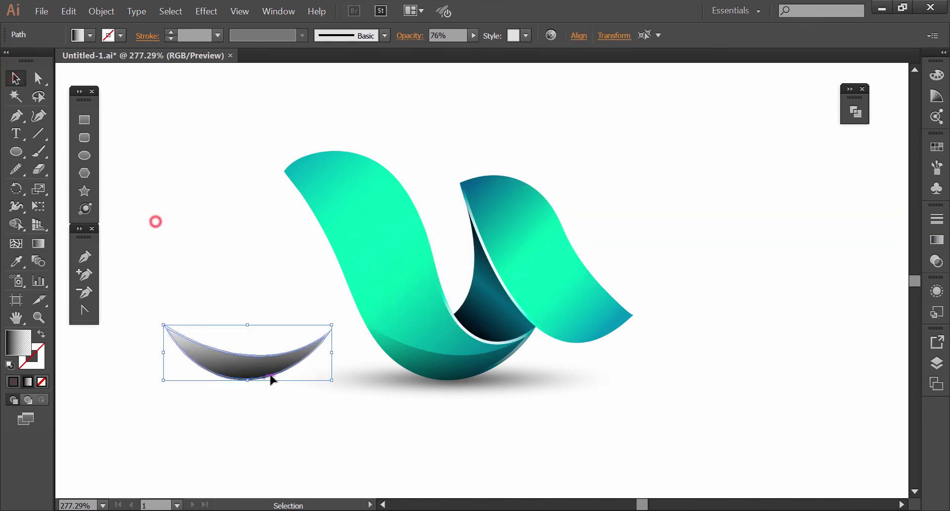
click(850, 124)
Step: Subtract the inset to leave a thin rim, fill it white, and move it onto the bottom curve's top edge
click(711, 139)
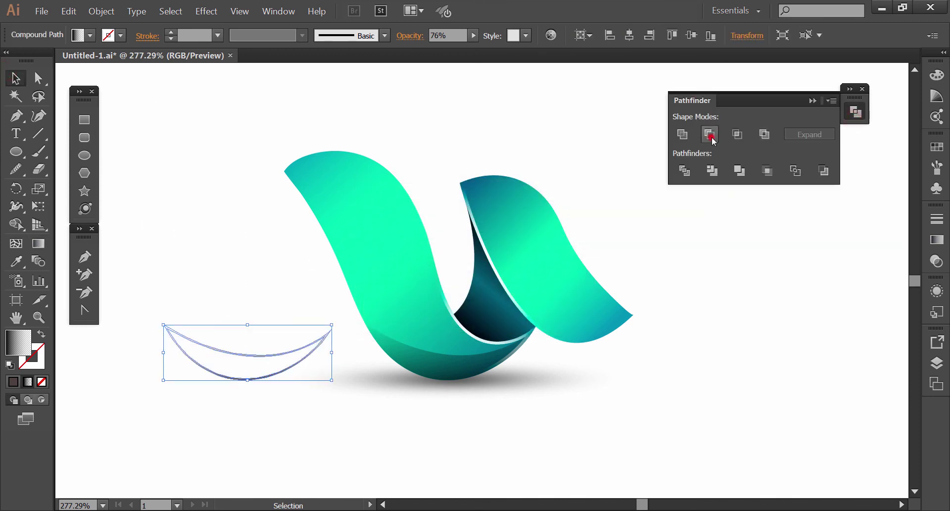
click(855, 113)
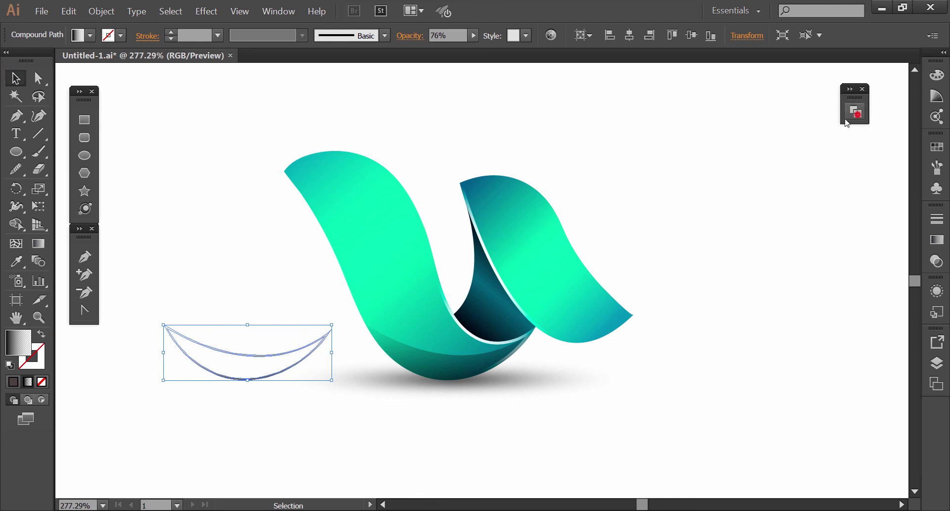
click(16, 261)
click(492, 264)
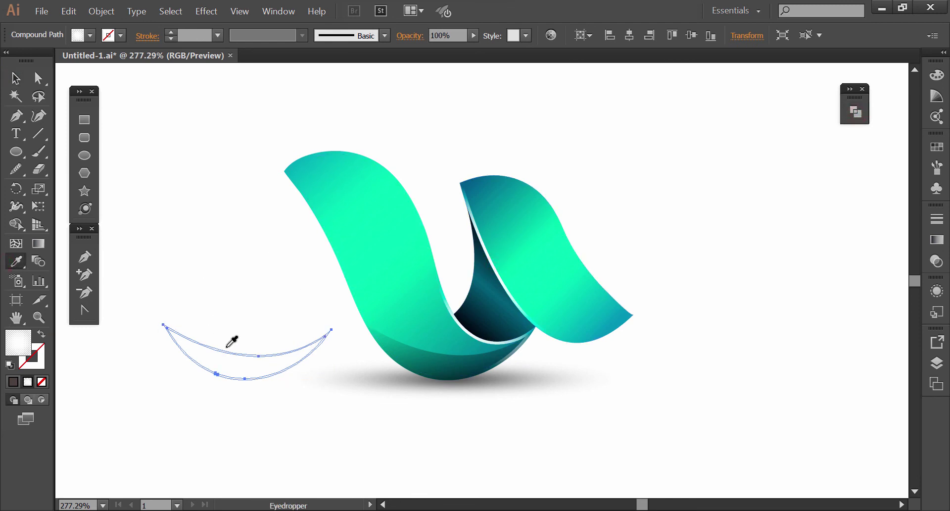
drag(227, 355, 429, 350)
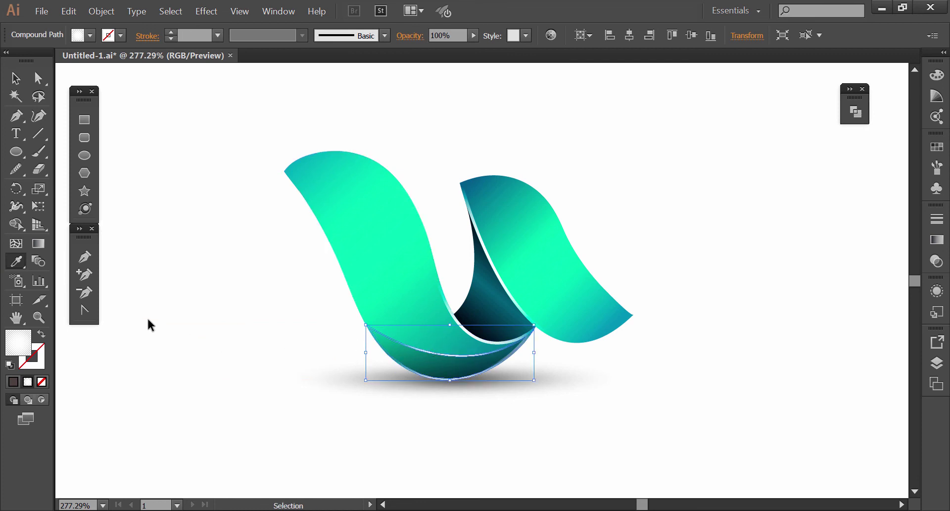
Step: Flatten the rim's radial gradient into a wide ellipse and deselect
click(38, 243)
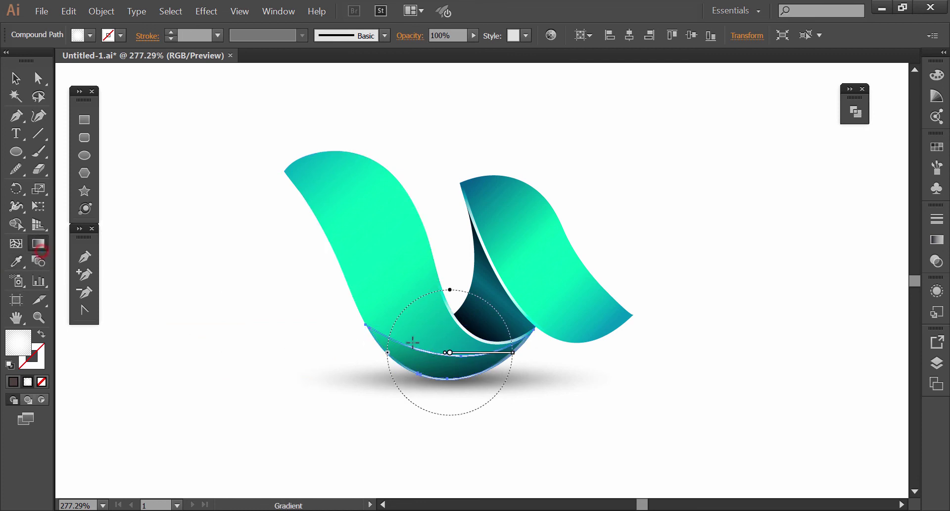
drag(450, 291, 450, 334)
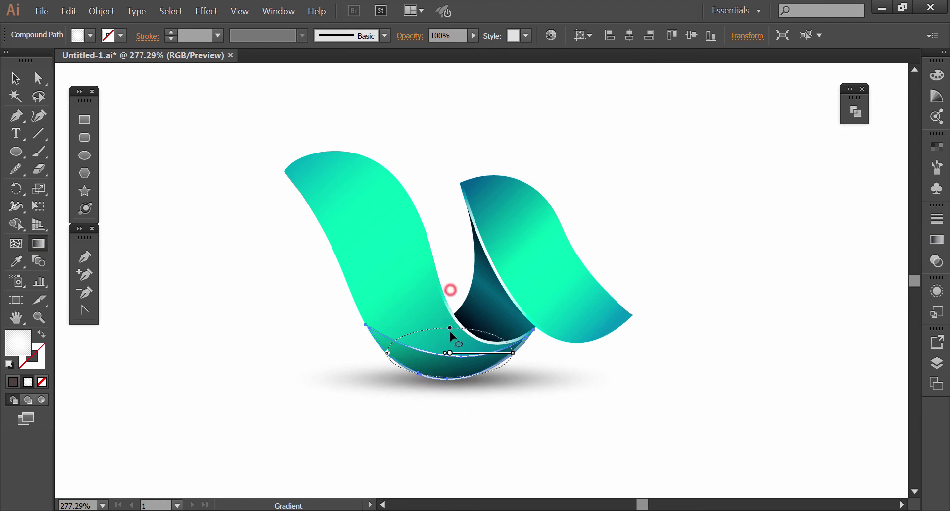
ctrl+click(577, 384)
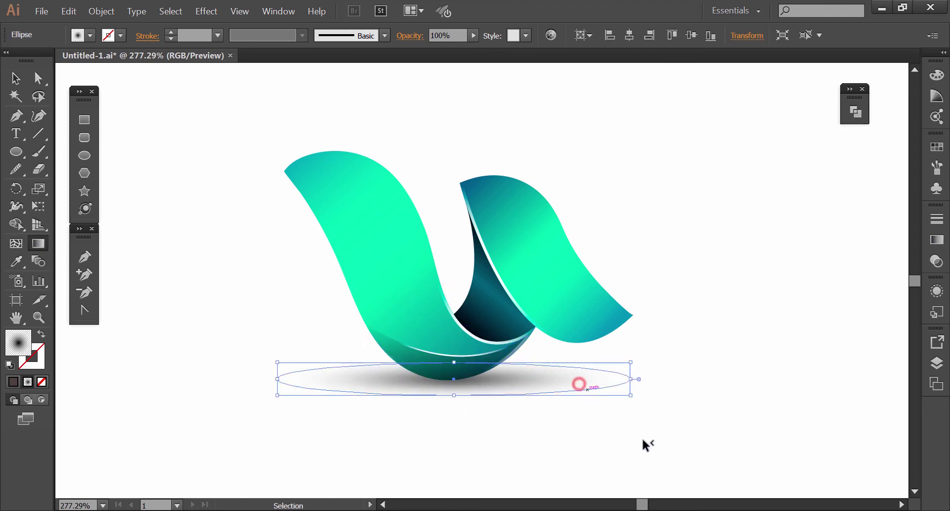
ctrl+click(647, 445)
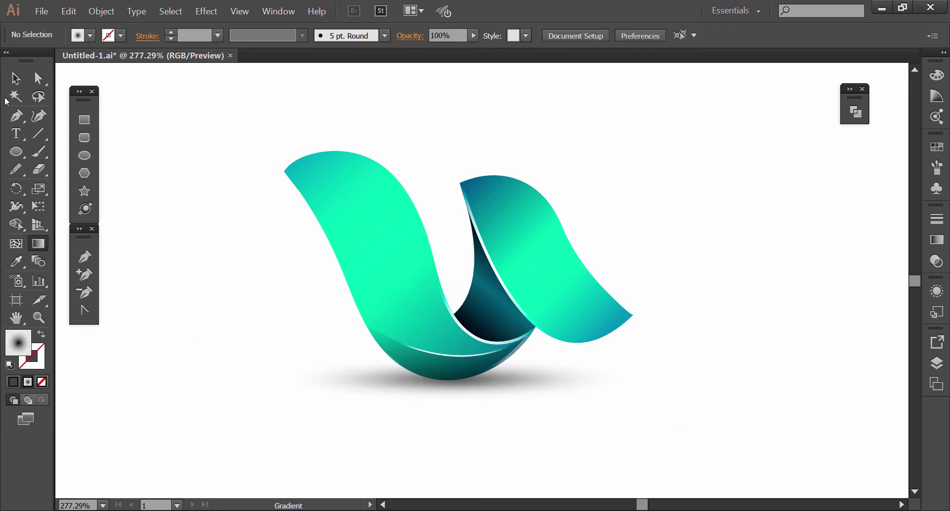
Step: Reselect the white highlight rim, readjust its radial gradient, then deselect to view the finished logo
click(14, 78)
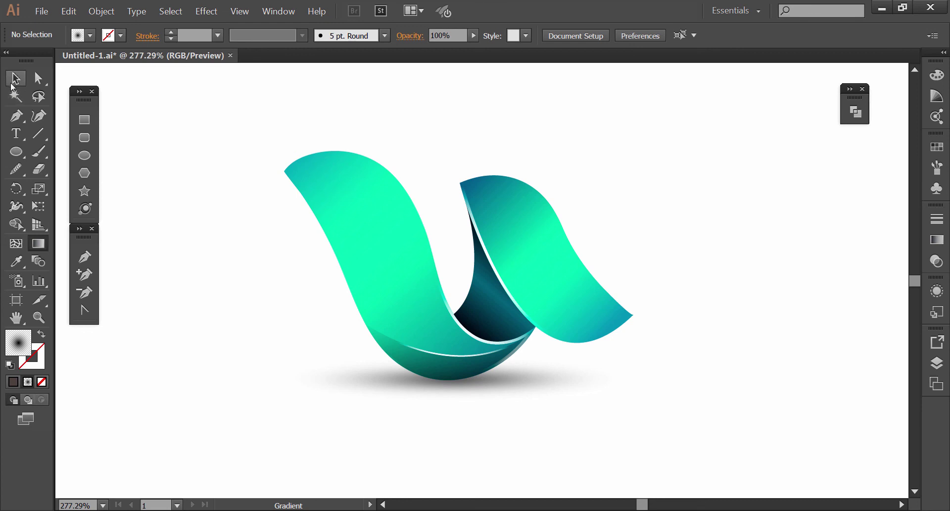
click(467, 359)
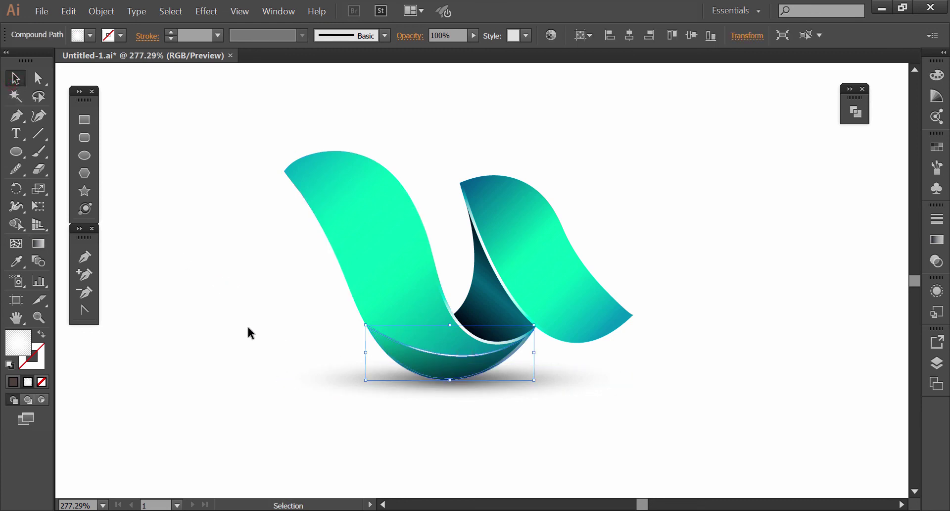
click(38, 243)
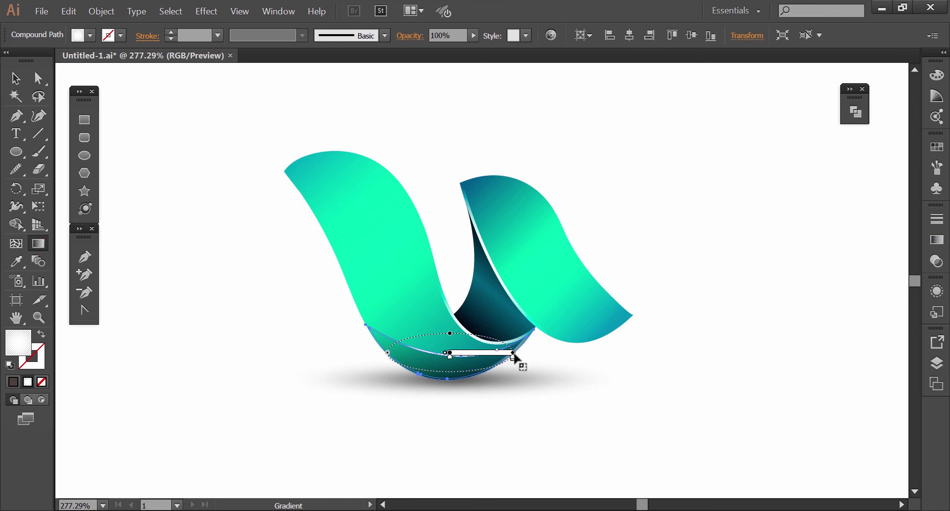
key(v)
click(456, 448)
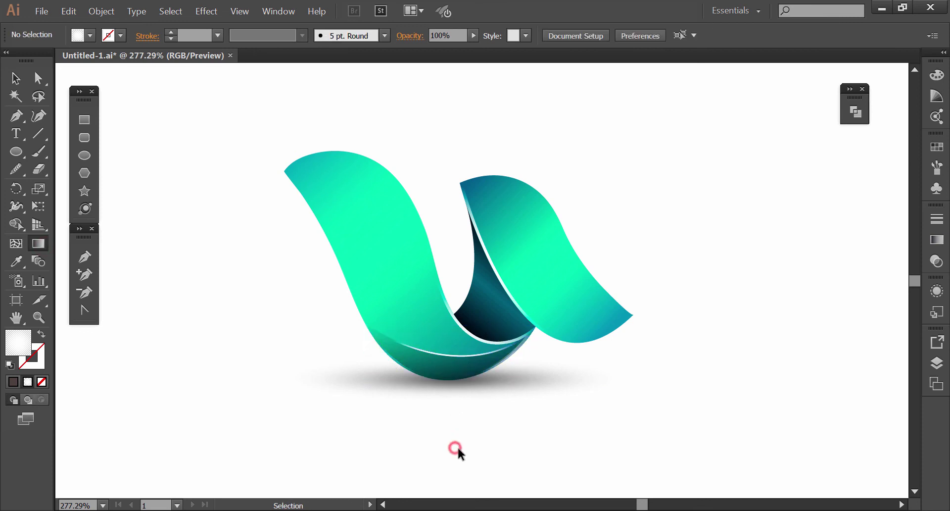